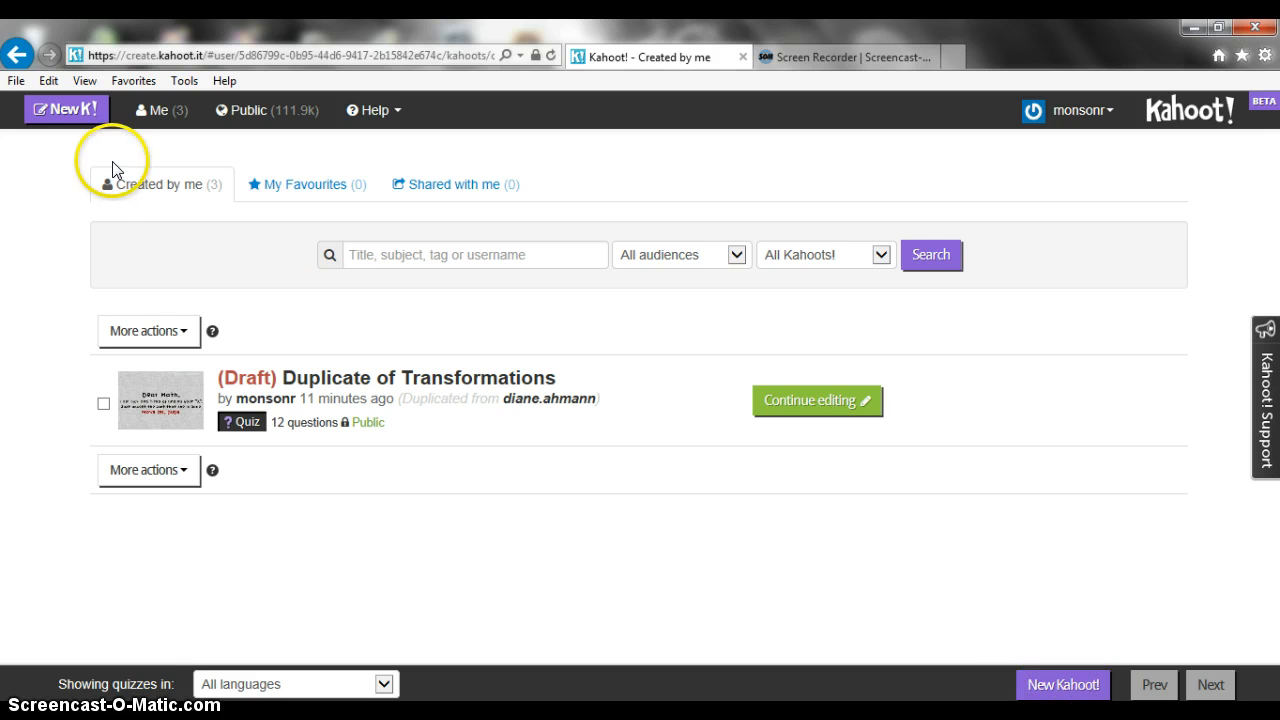
- Create a new quiz named "Triangle Congruence"
{"action": "left_click", "coordinate": [62, 112]}
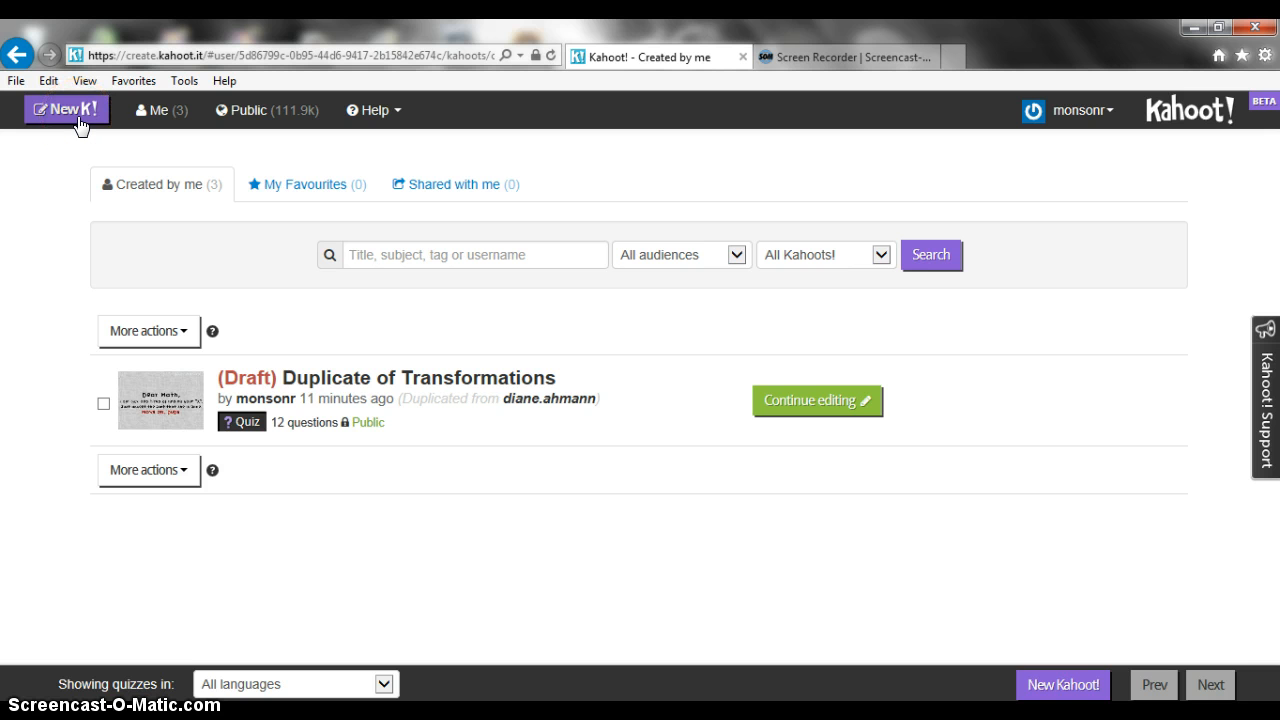
{"action": "left_click", "coordinate": [1058, 688]}
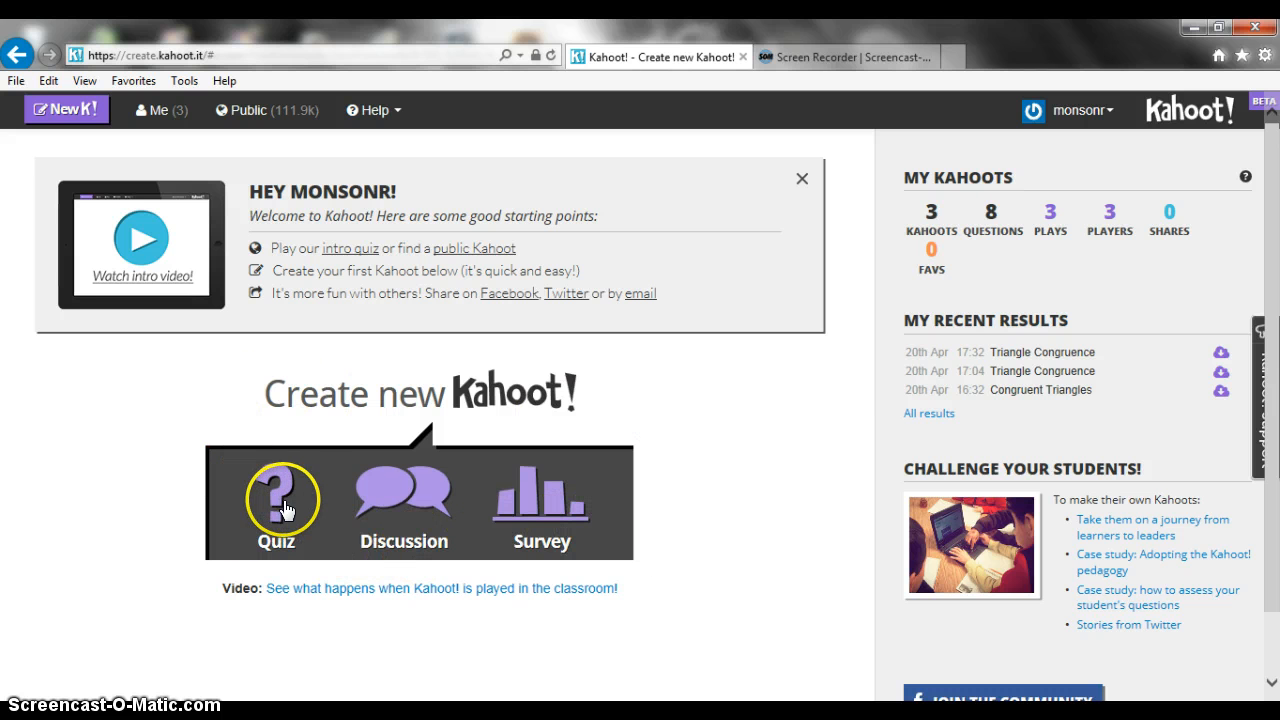
{"action": "left_click", "coordinate": [277, 503]}
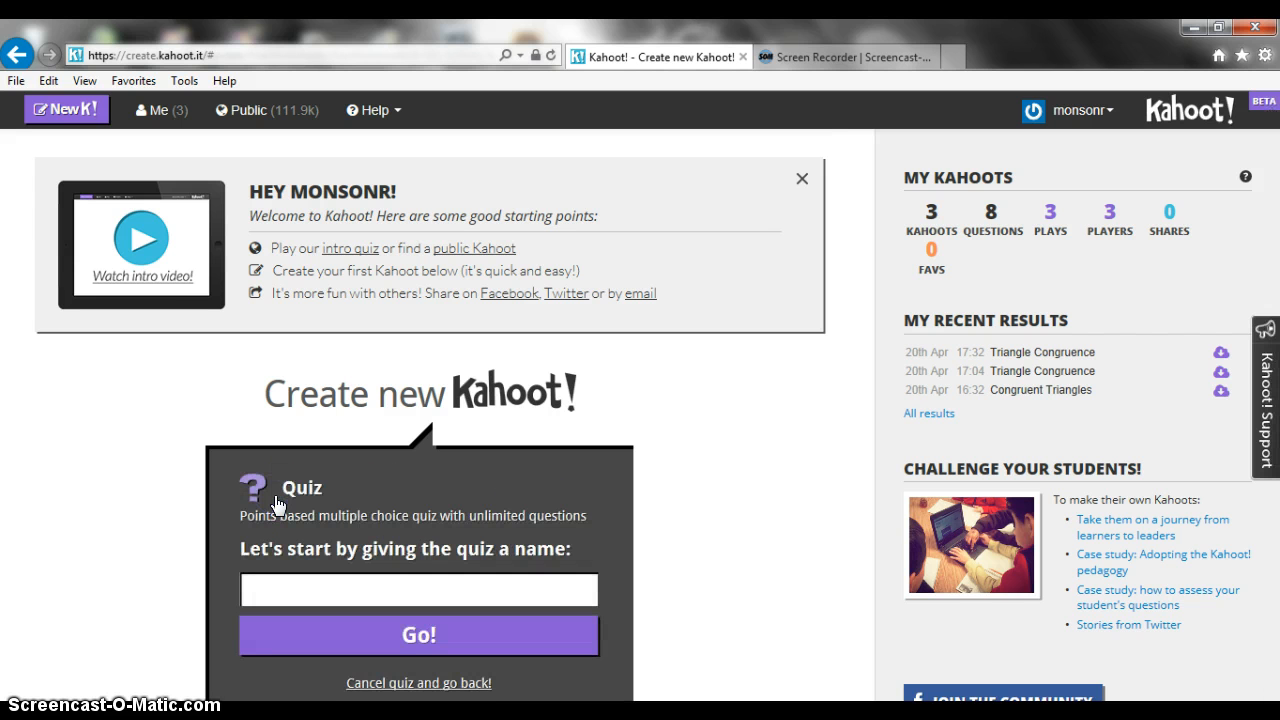
{"action": "left_click", "coordinate": [287, 585]}
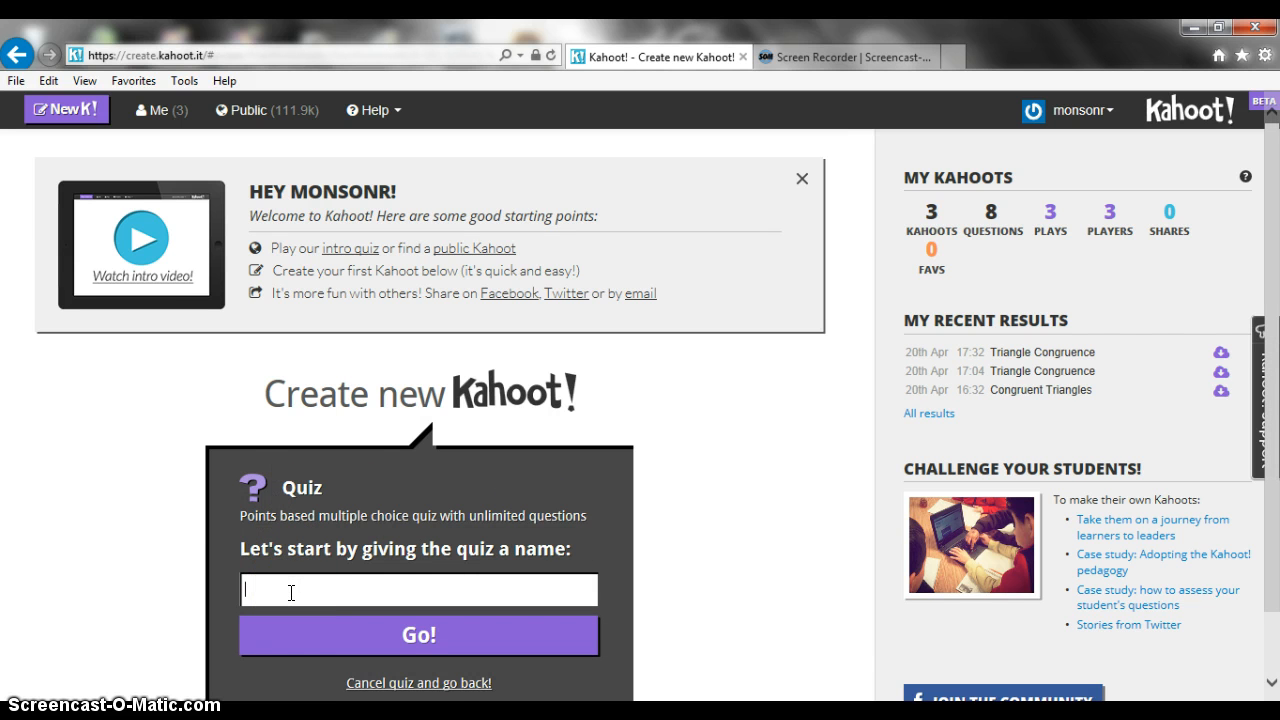
{"action": "type", "text": "Tr"}
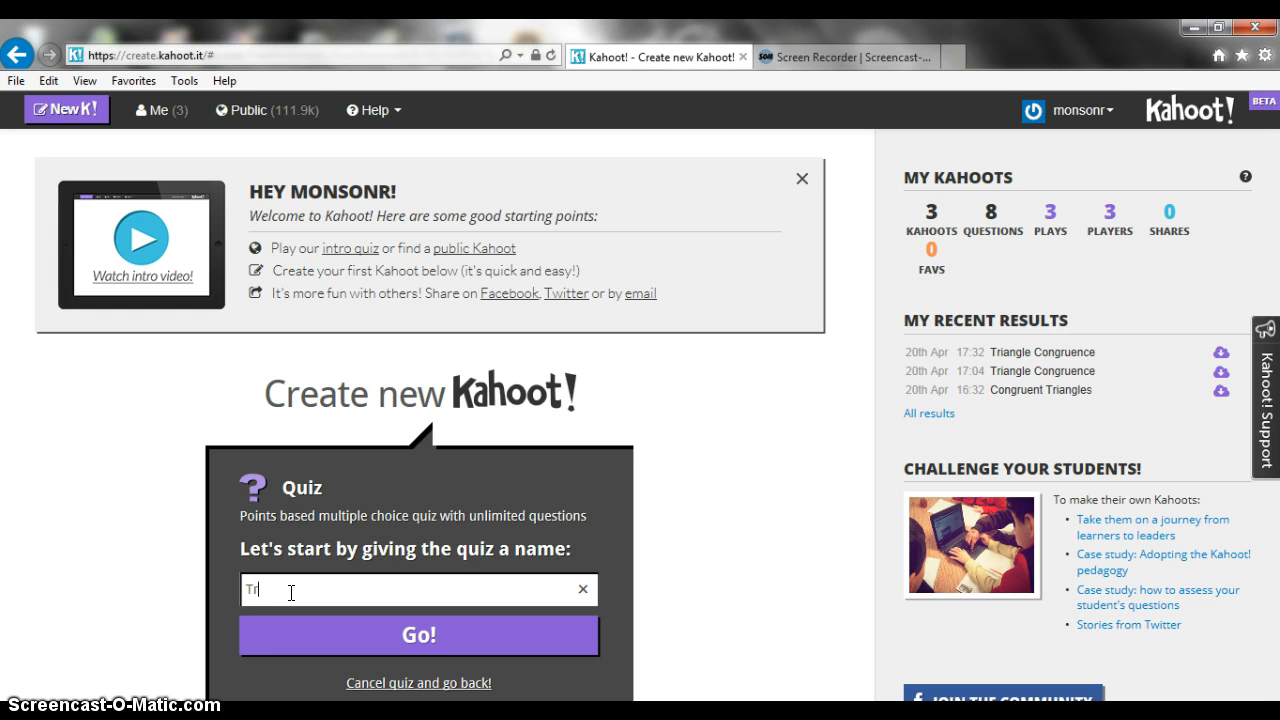
{"action": "type", "text": "iangle Congruence"}
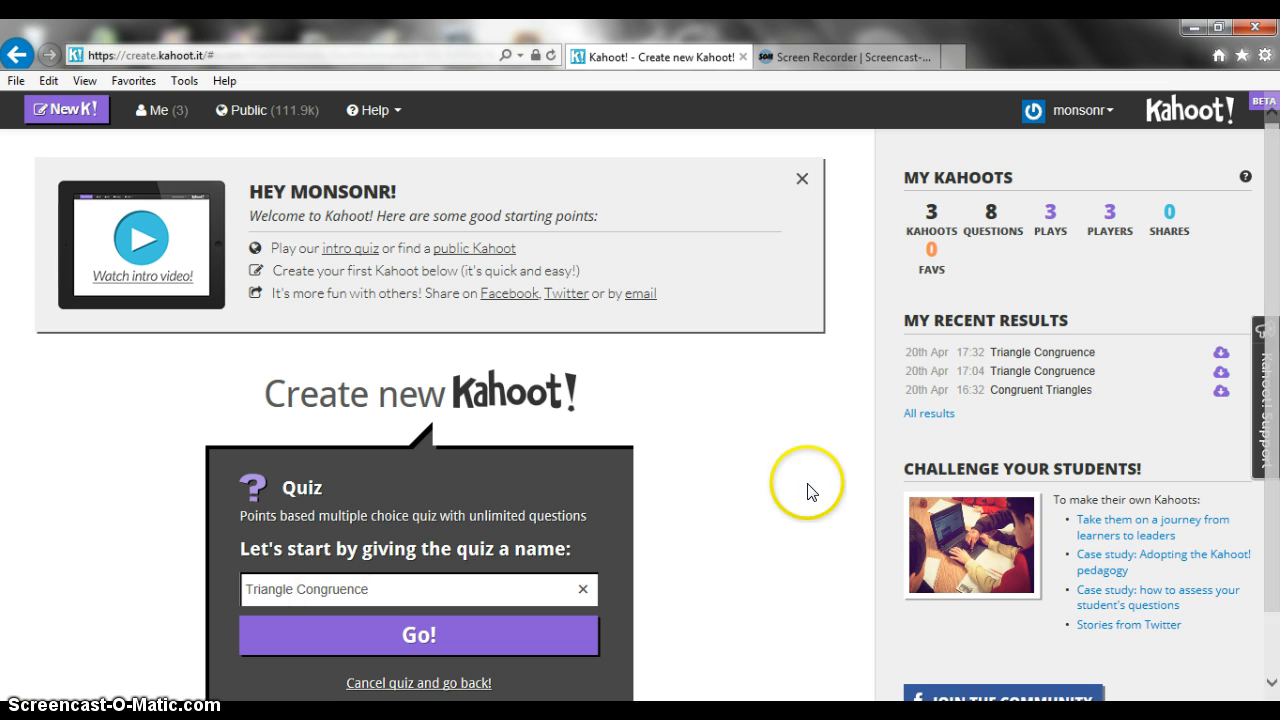
{"action": "scroll", "coordinate": [1275, 185], "scroll_direction": "down", "scroll_amount": 1}
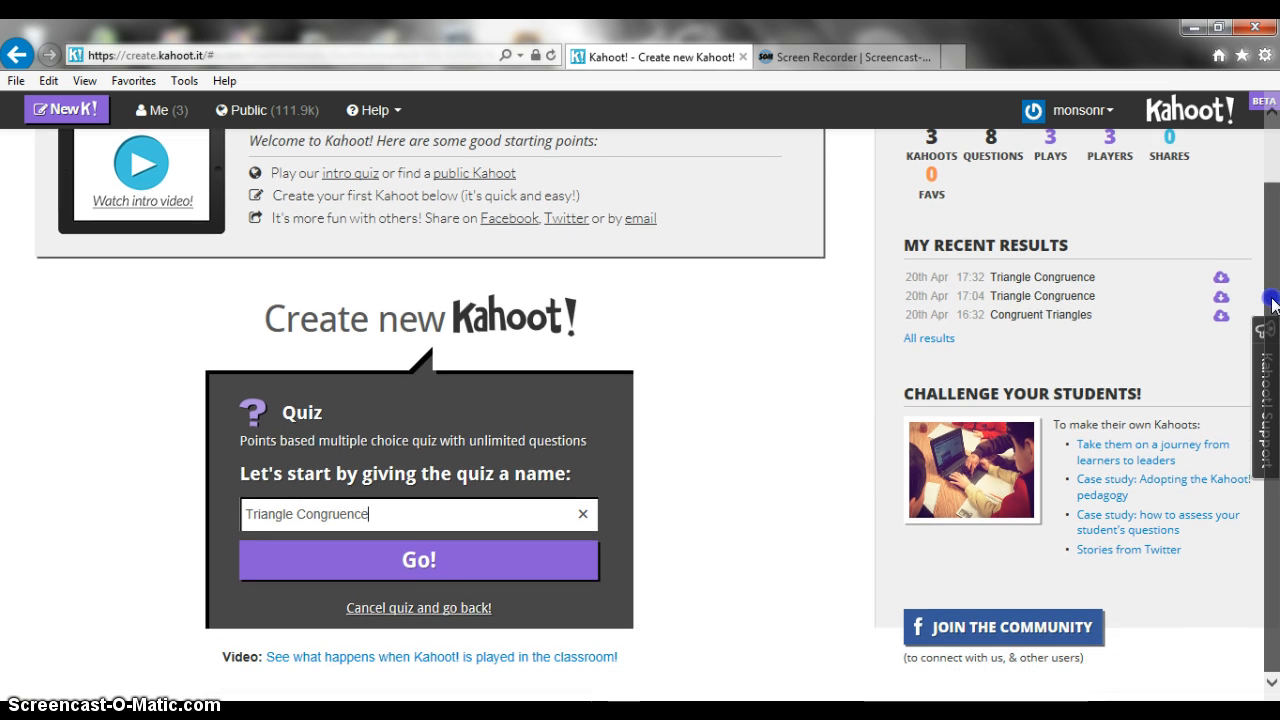
{"action": "left_click", "coordinate": [417, 556]}
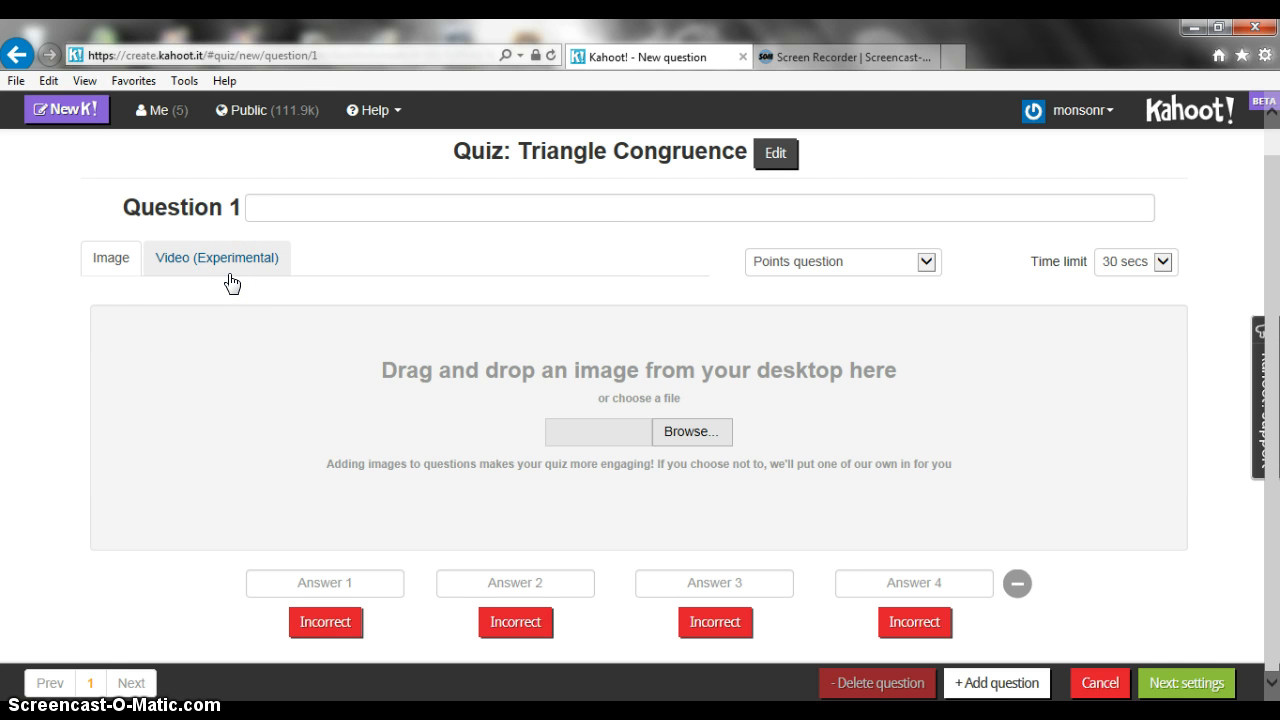
- Enter "What doesn't show congruence" as question 1 with the answers SSS, SAS, SSA and ASA
{"action": "left_click", "coordinate": [250, 208]}
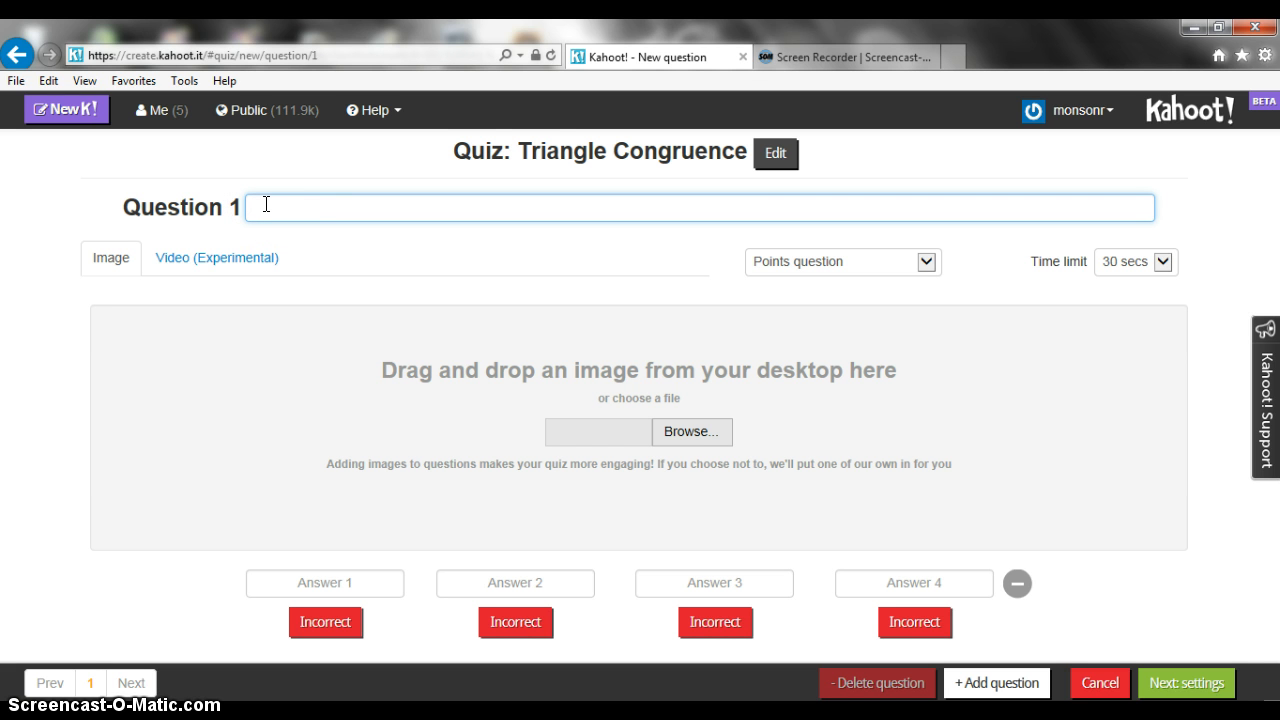
{"action": "type", "text": "What doesn't show congruence"}
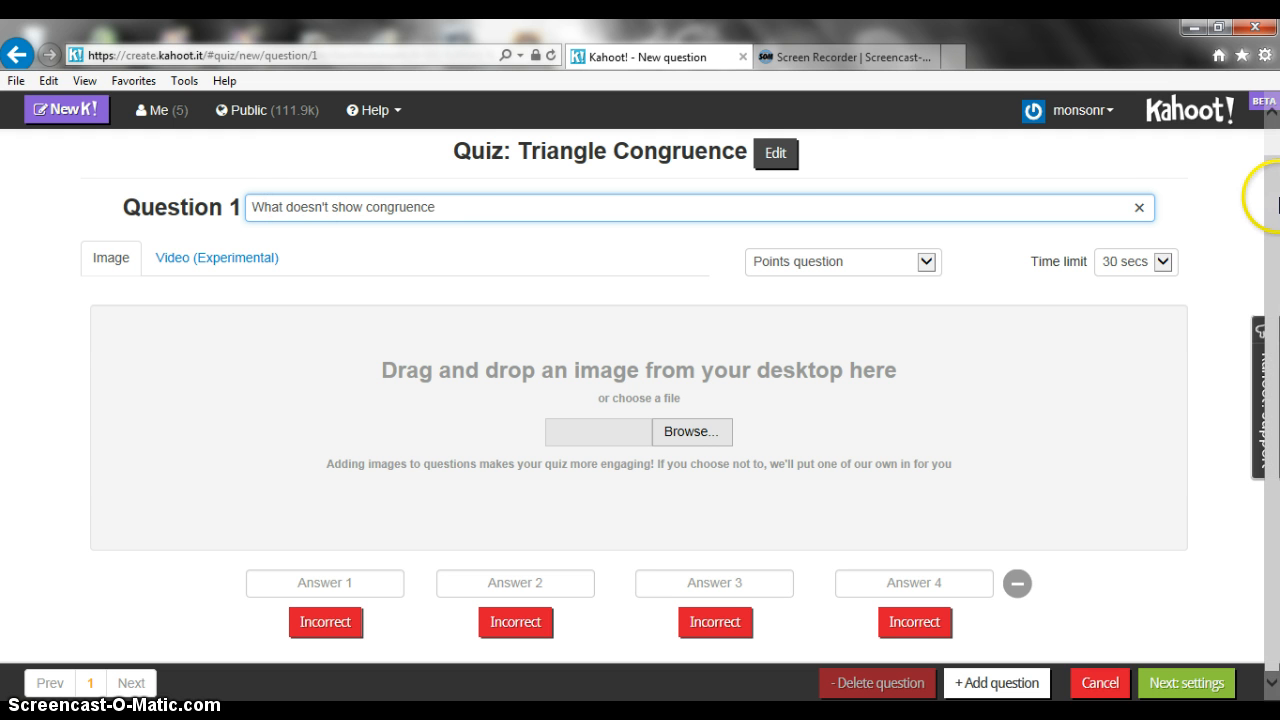
{"action": "left_click", "coordinate": [289, 588]}
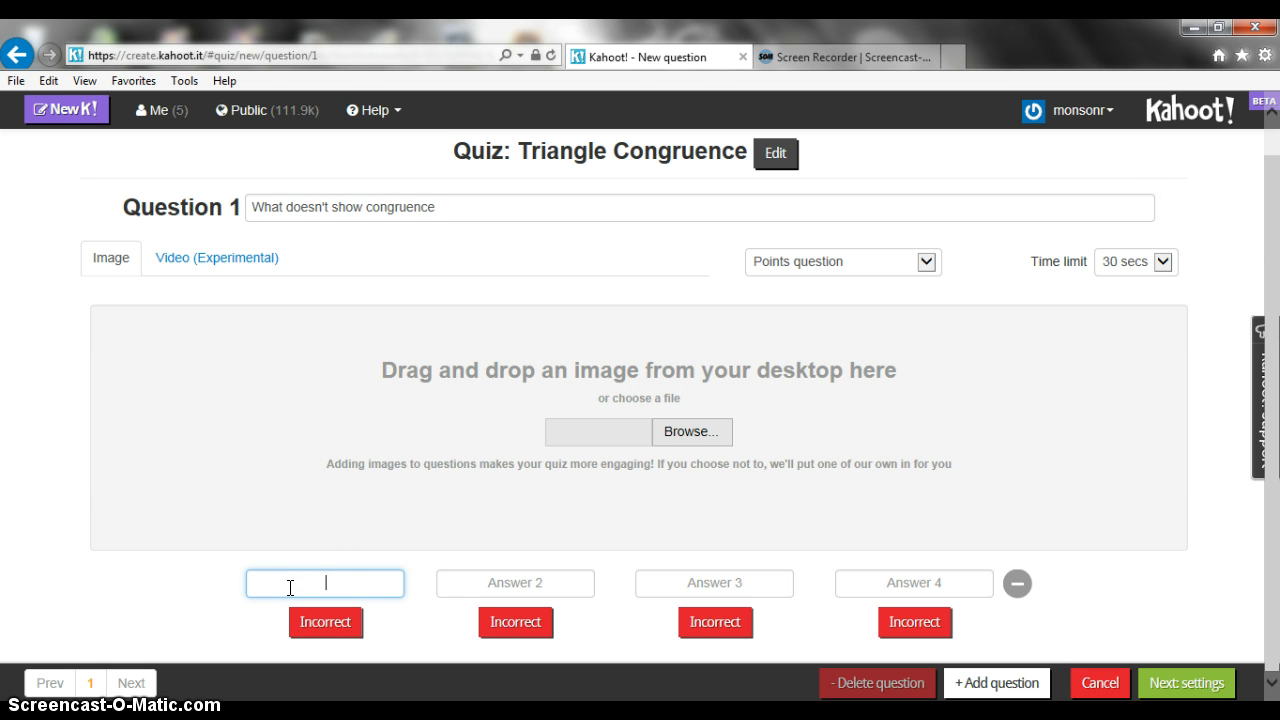
{"action": "type", "text": "SSS"}
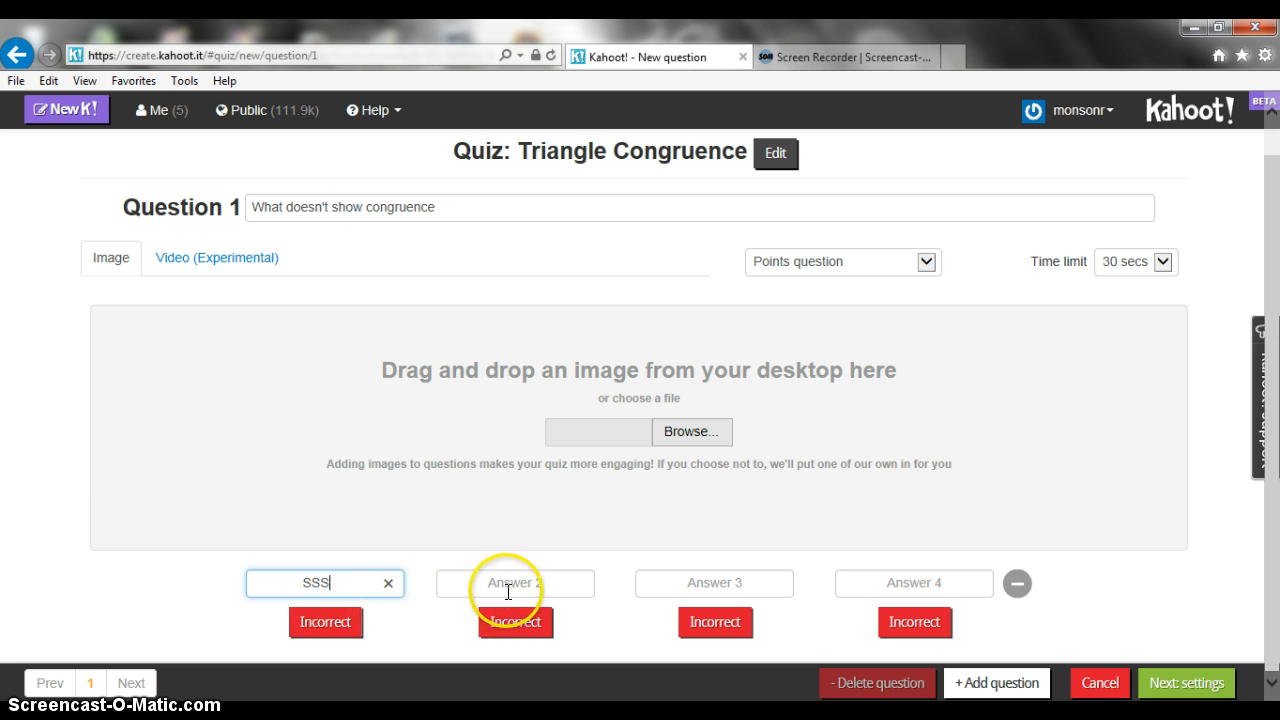
{"action": "left_click", "coordinate": [508, 585]}
{"action": "type", "text": "SAS"}
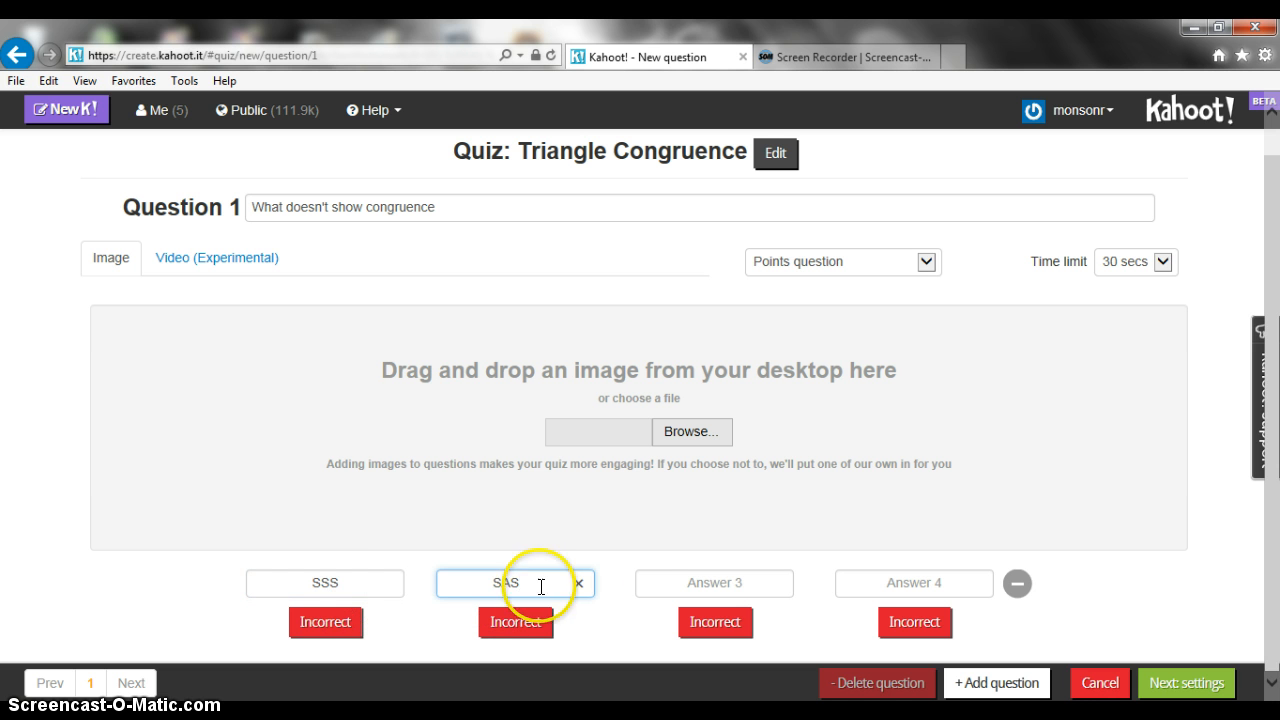
{"action": "left_click", "coordinate": [674, 584]}
{"action": "type", "text": "SSA"}
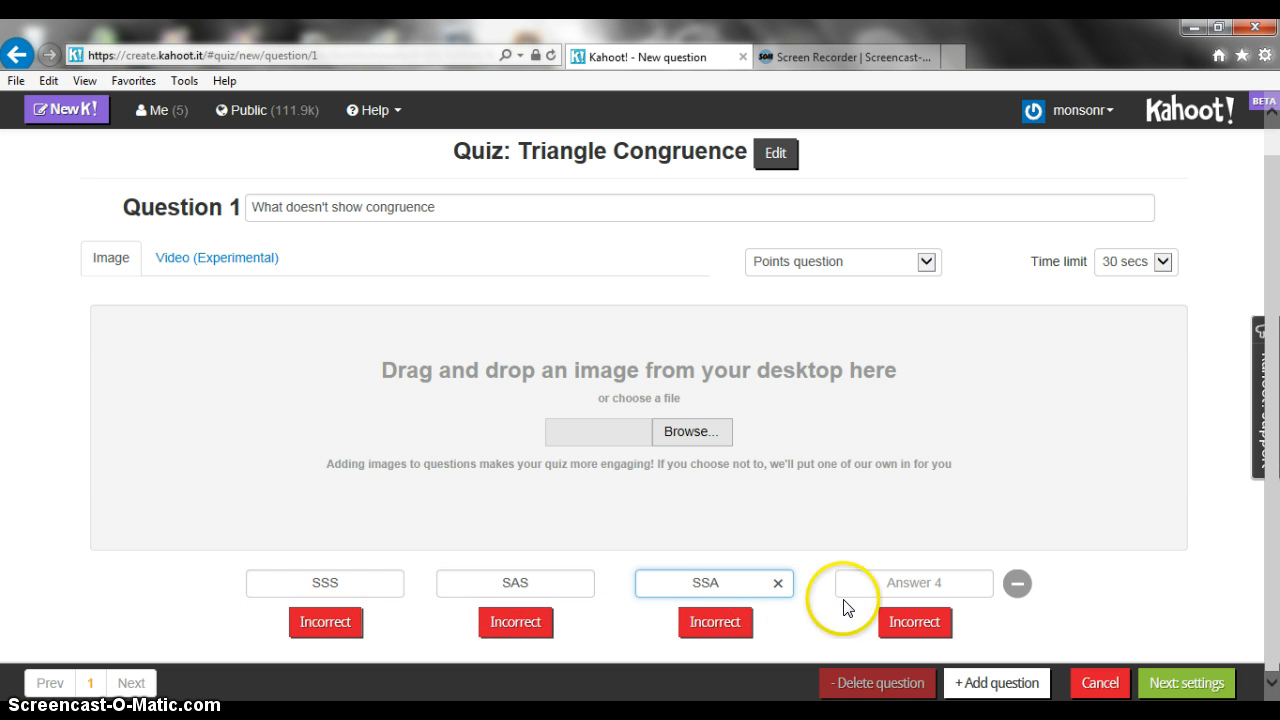
{"action": "left_click", "coordinate": [874, 583]}
{"action": "type", "text": "ASA"}
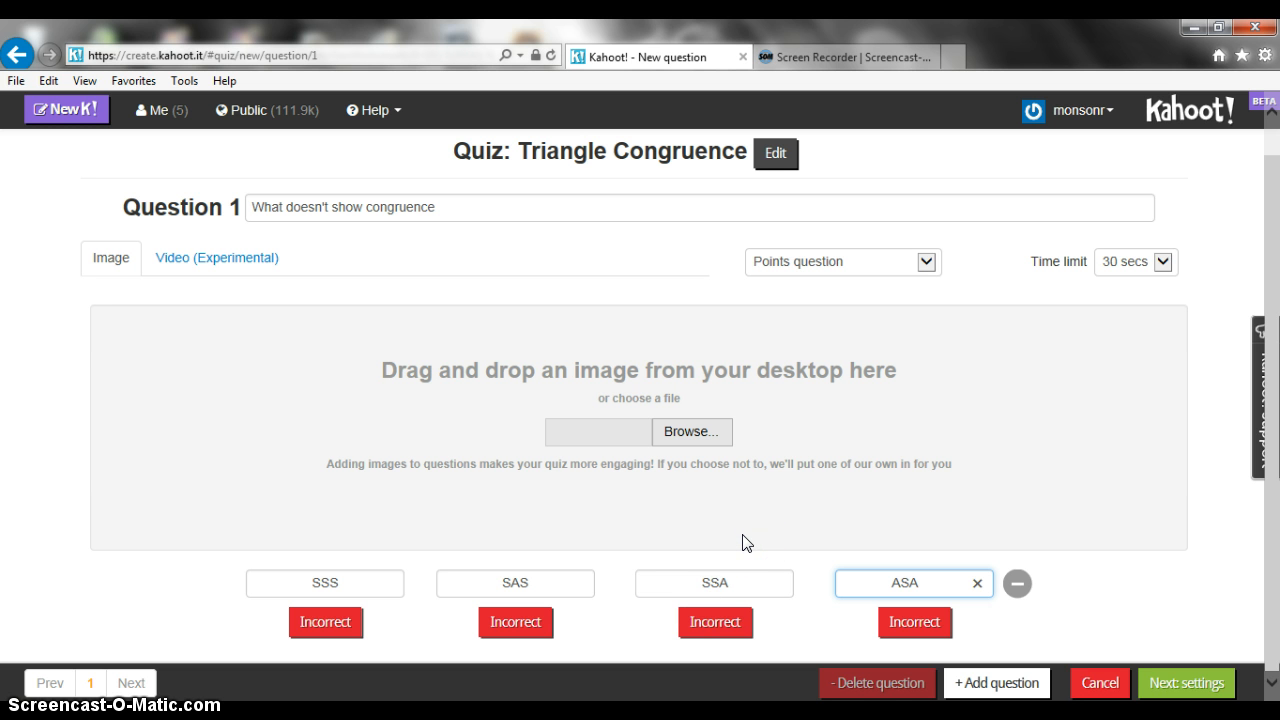
- Mark SSA as the correct answer to question 1 and set its time limit to 10 secs
{"action": "left_click", "coordinate": [714, 623]}
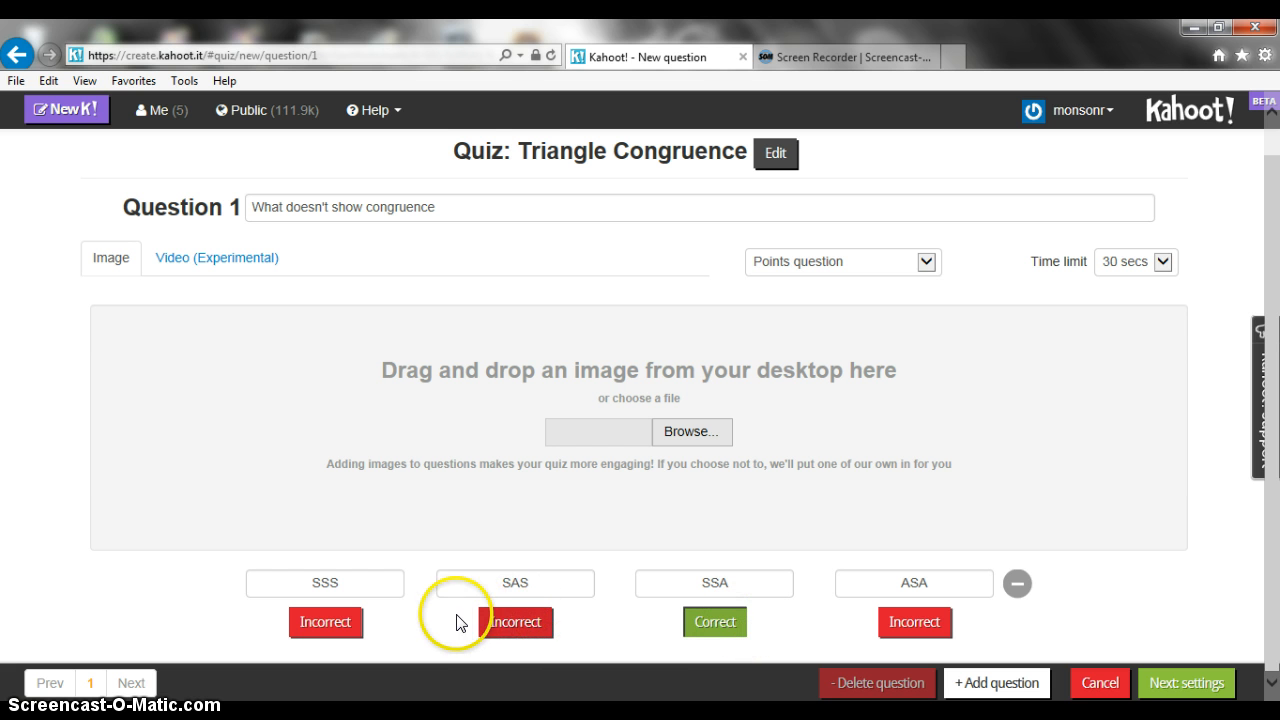
{"action": "left_click", "coordinate": [328, 626]}
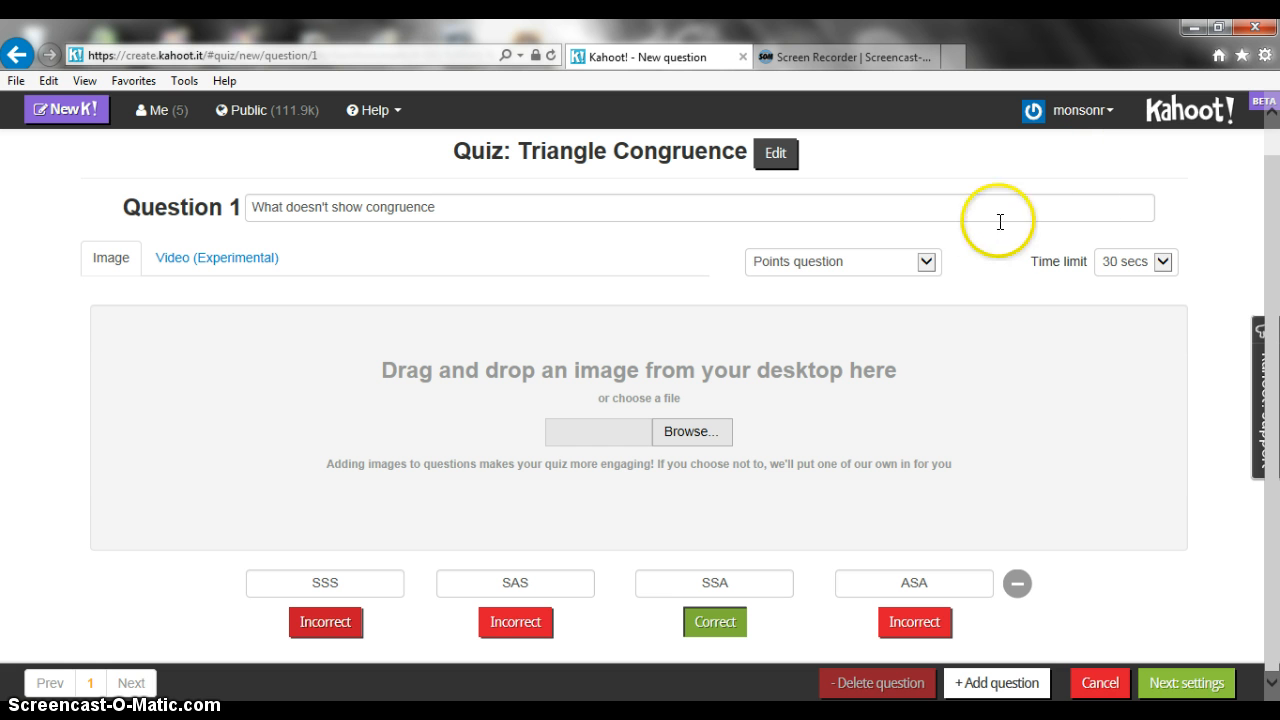
{"action": "left_click", "coordinate": [928, 263]}
{"action": "left_click", "coordinate": [928, 263]}
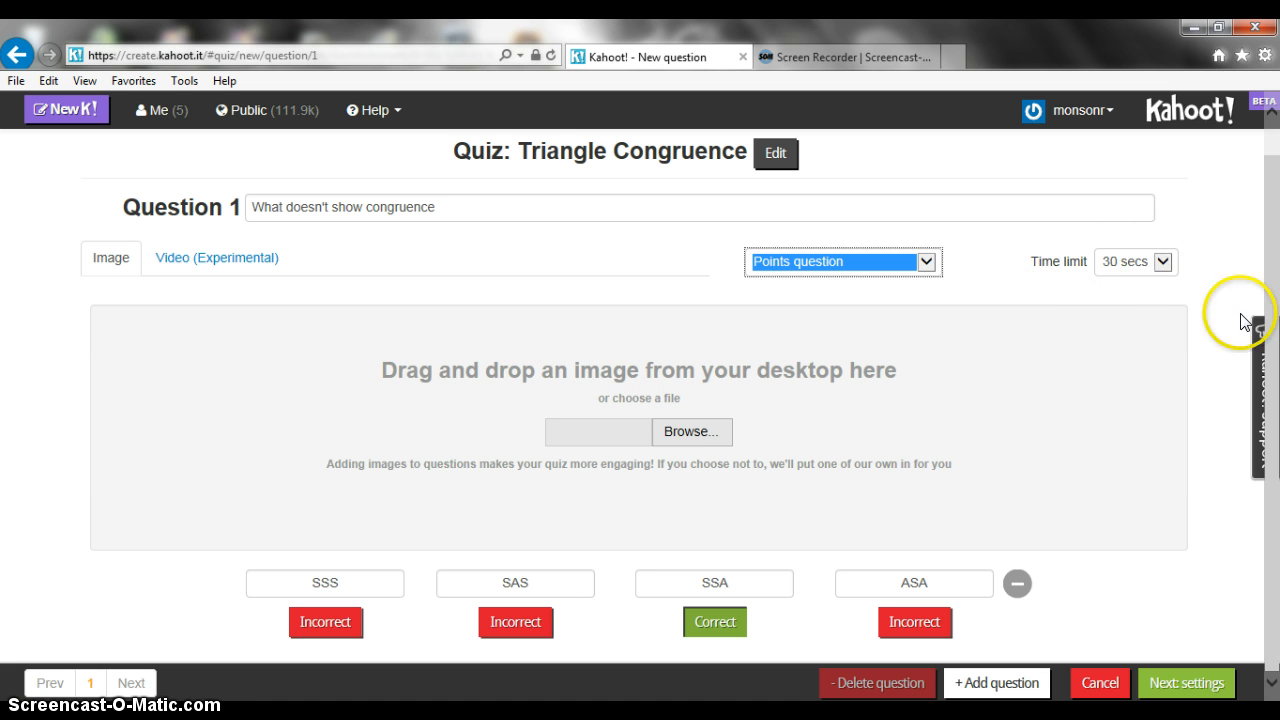
{"action": "left_click", "coordinate": [1162, 263]}
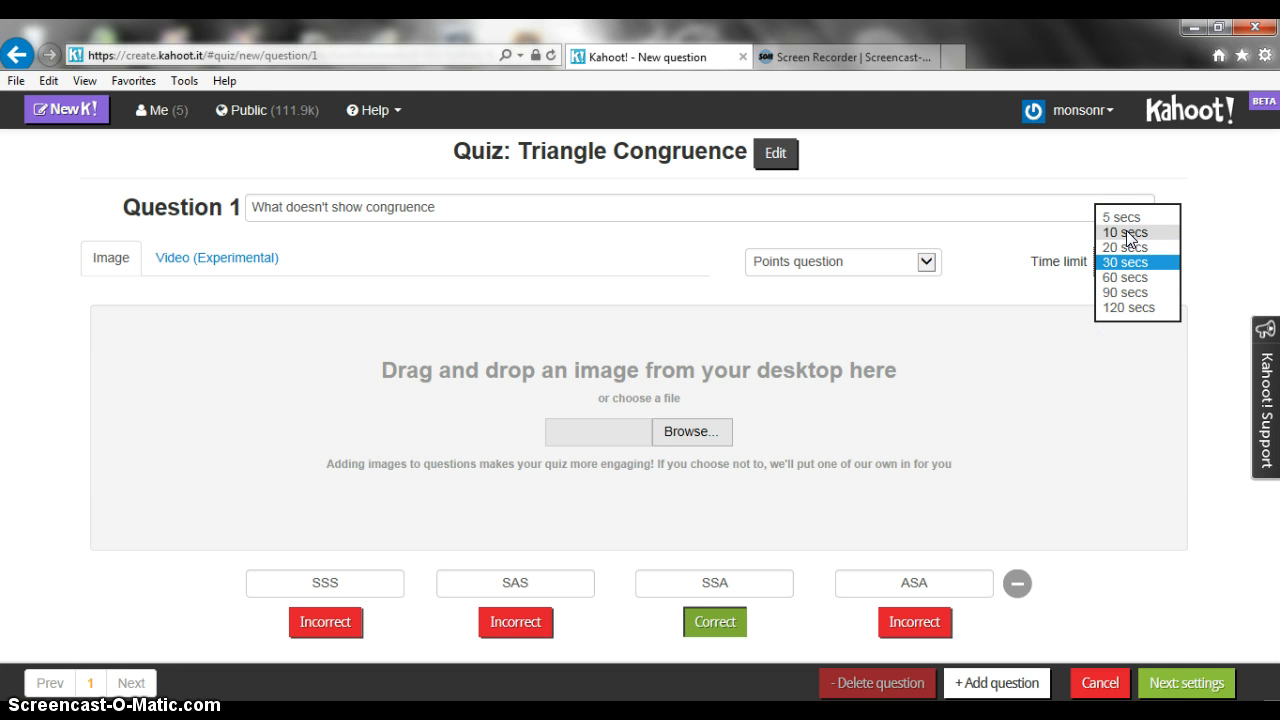
{"action": "left_click", "coordinate": [1127, 233]}
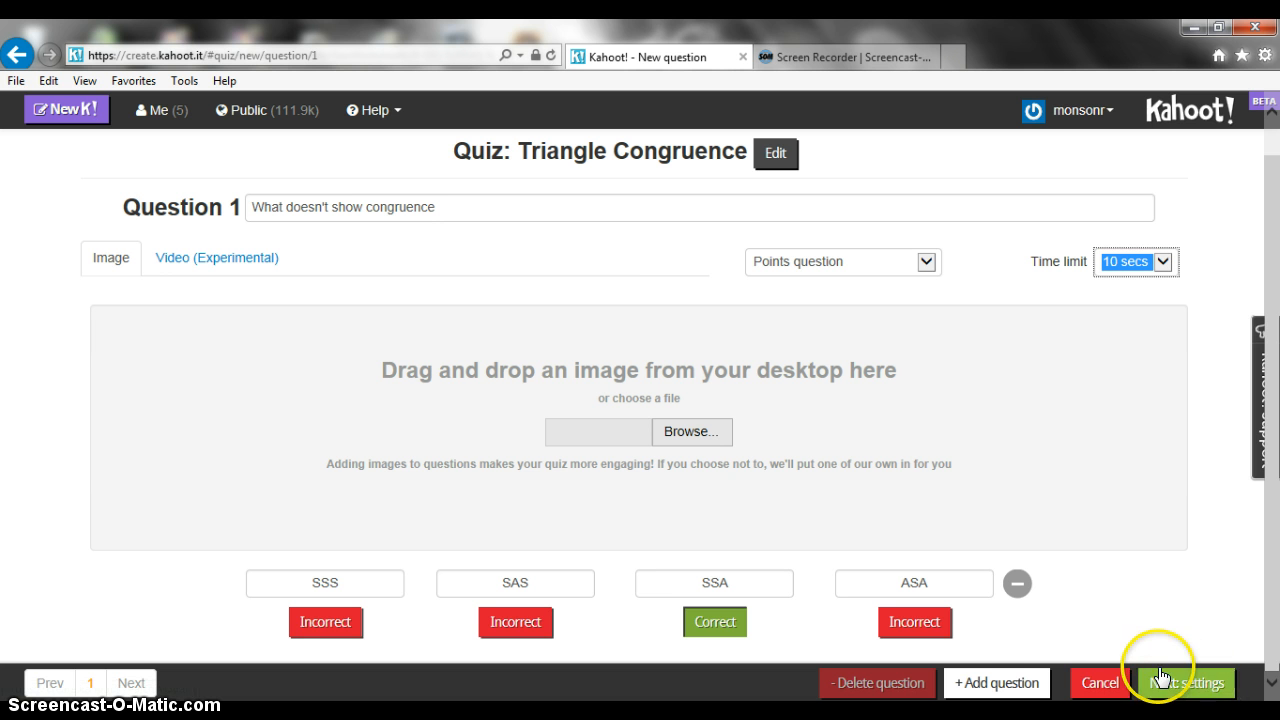
- Add a second question with the text "What is the congruence rule?"
{"action": "left_click", "coordinate": [990, 688]}
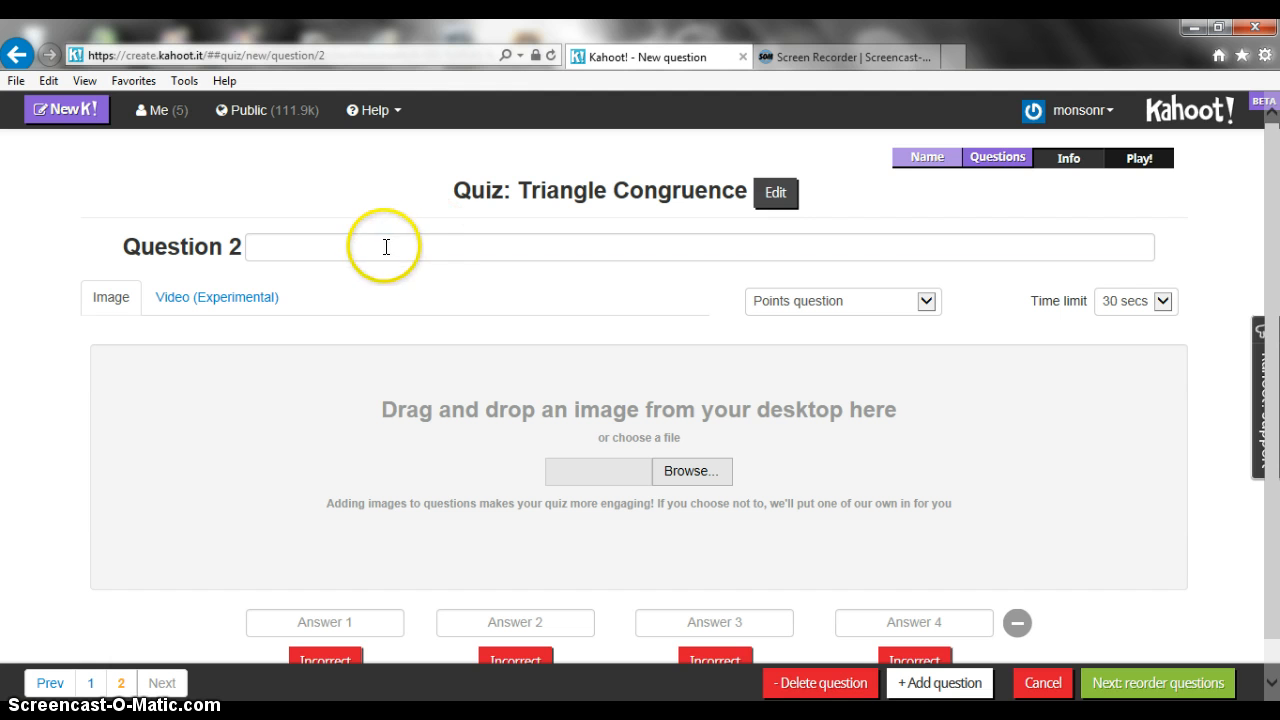
{"action": "left_click", "coordinate": [386, 247]}
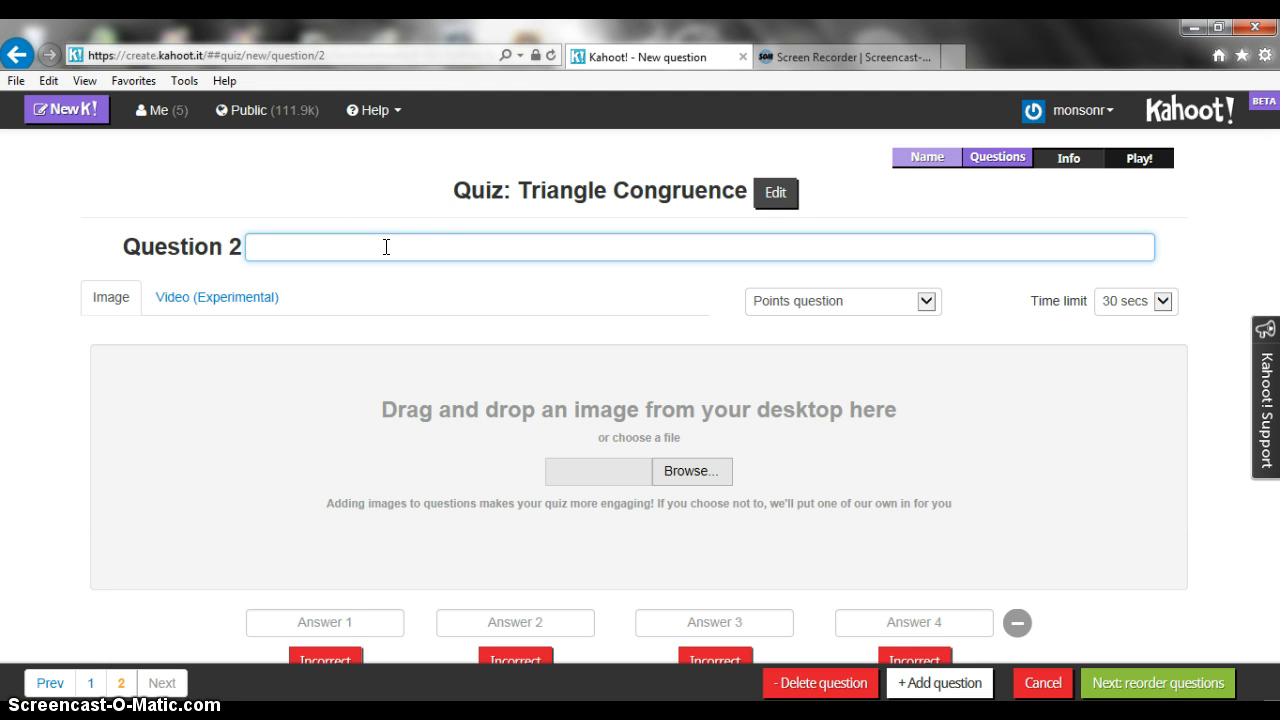
{"action": "type", "text": "What is the congruence"}
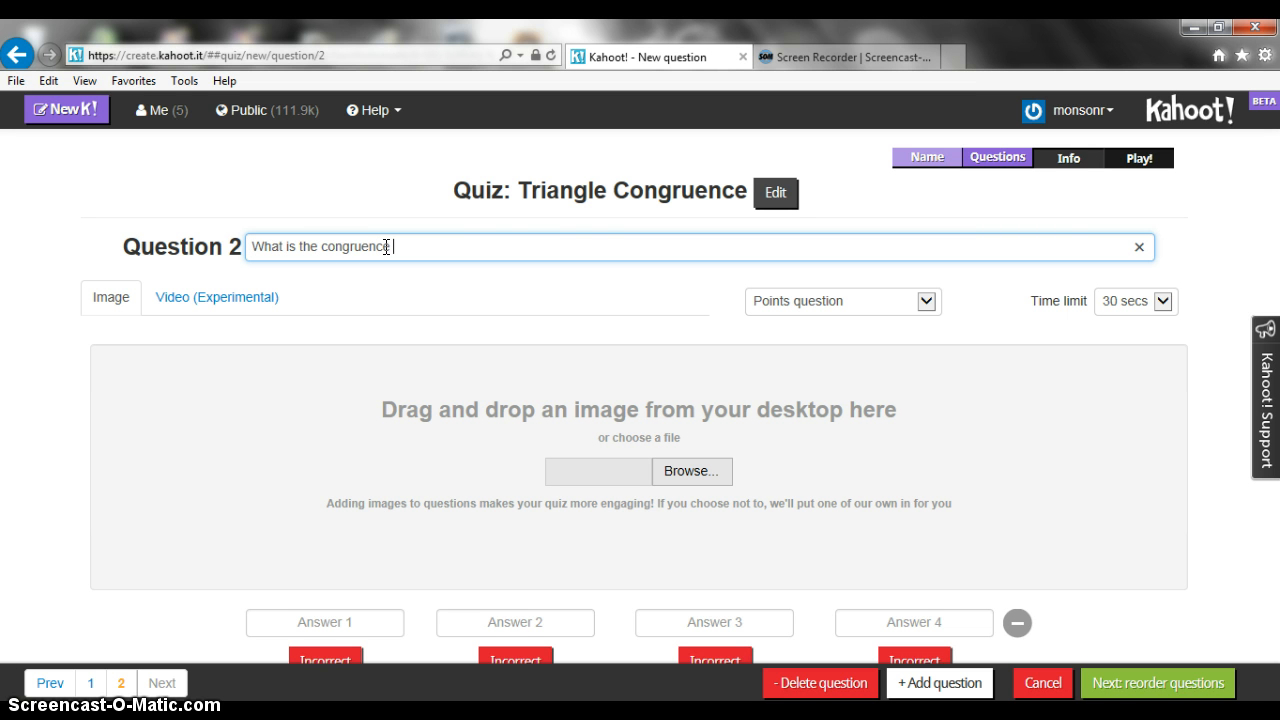
{"action": "type", "text": " rule?"}
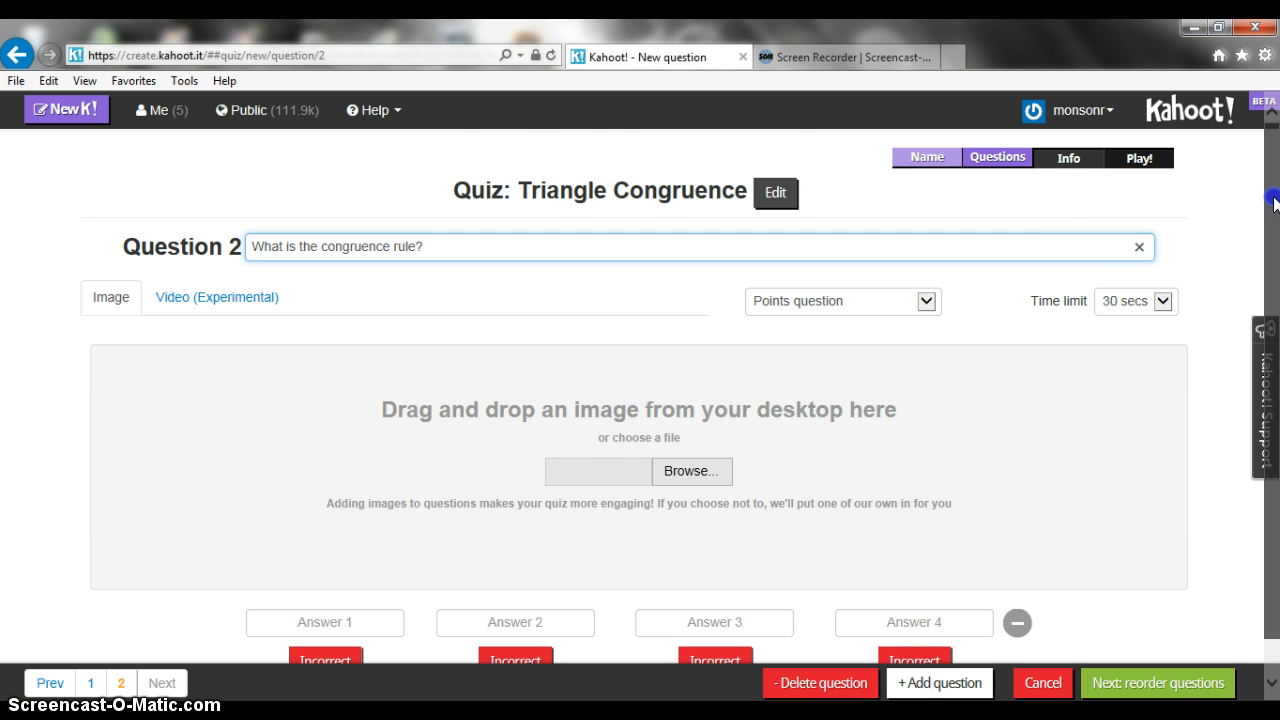
{"action": "left_click_drag", "start_coordinate": [1269, 200], "coordinate": [1268, 275]}
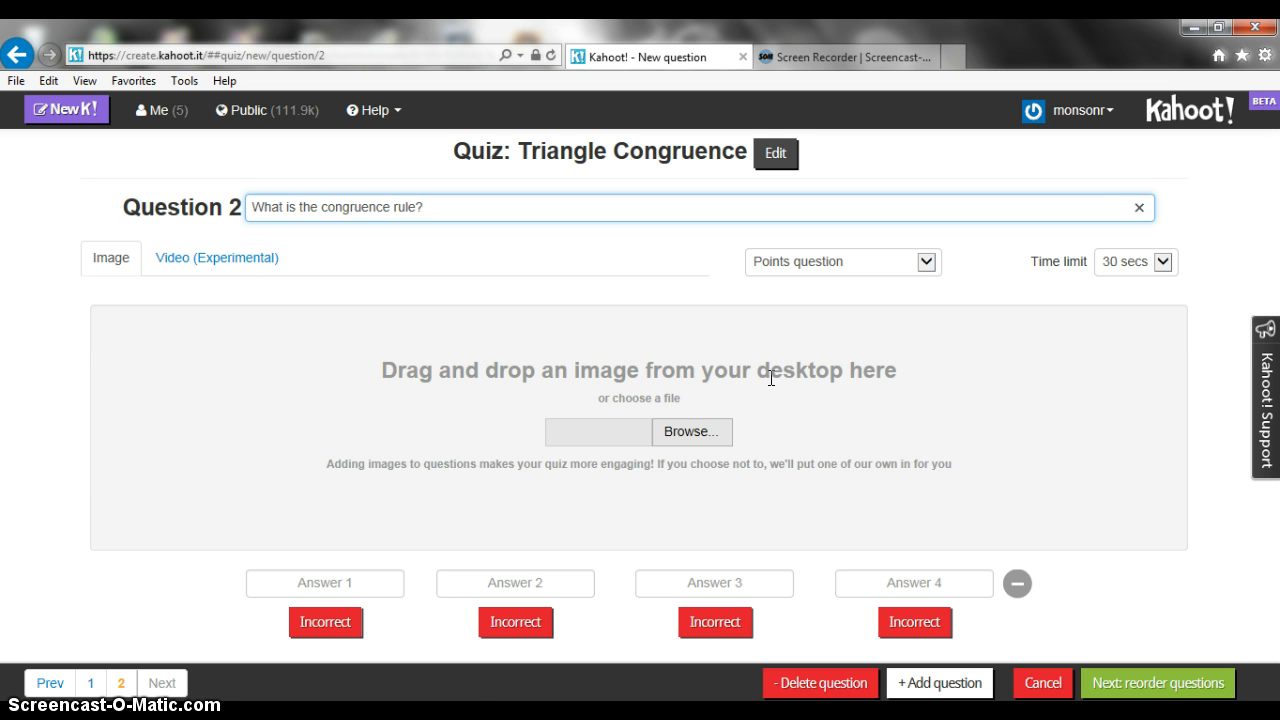
- Switch to the Snipping Tool and capture the image upload area, followed by a new snip of the question page
{"action": "left_click", "coordinate": [514, 531]}
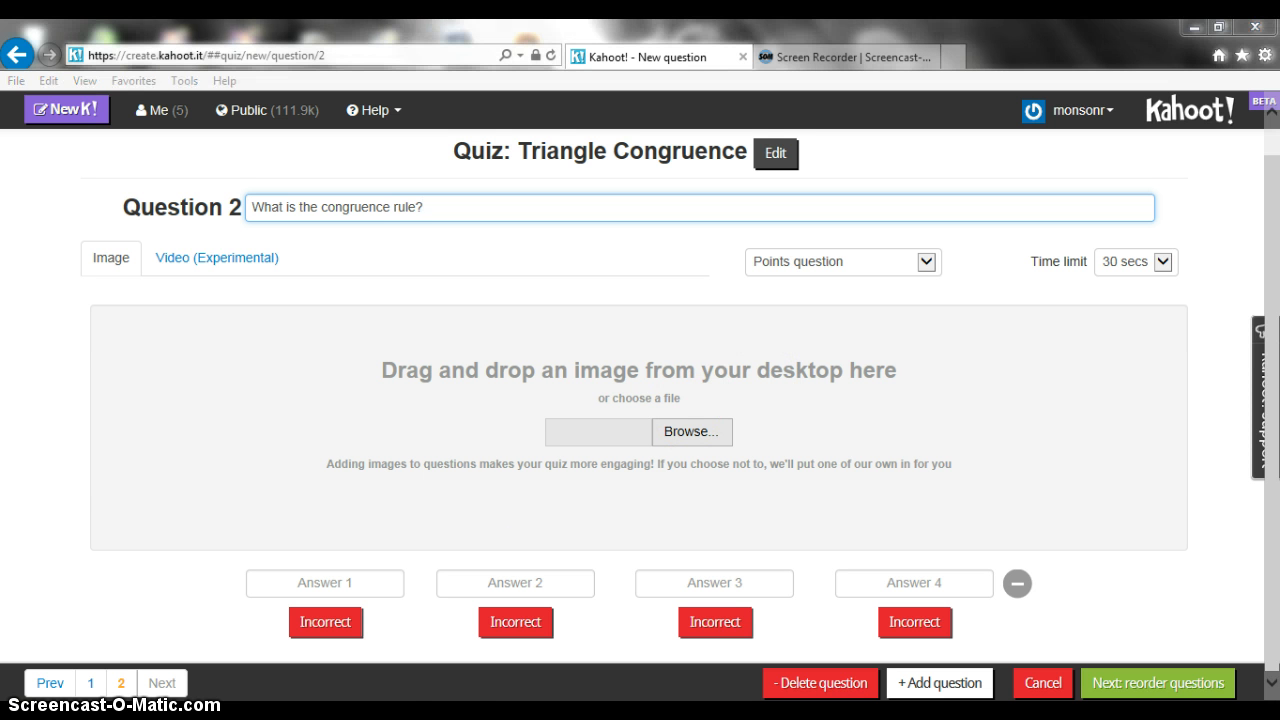
{"action": "left_click", "coordinate": [30, 715]}
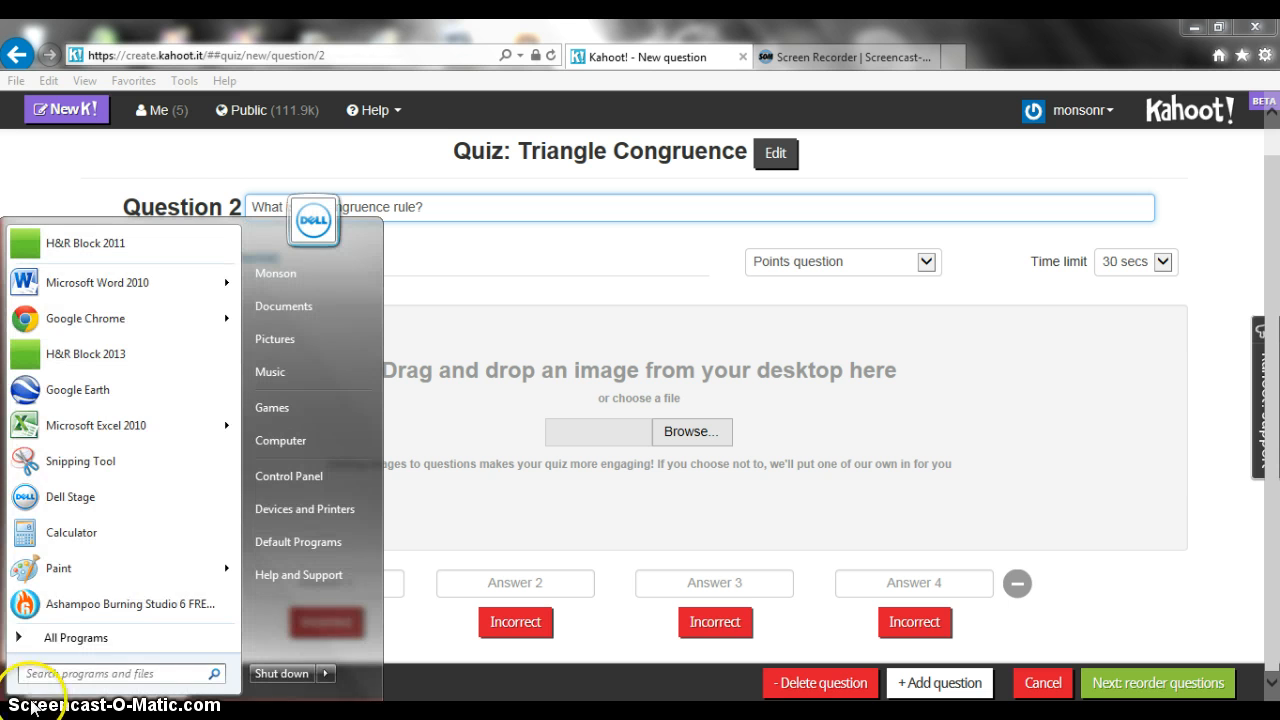
{"action": "left_click", "coordinate": [80, 461]}
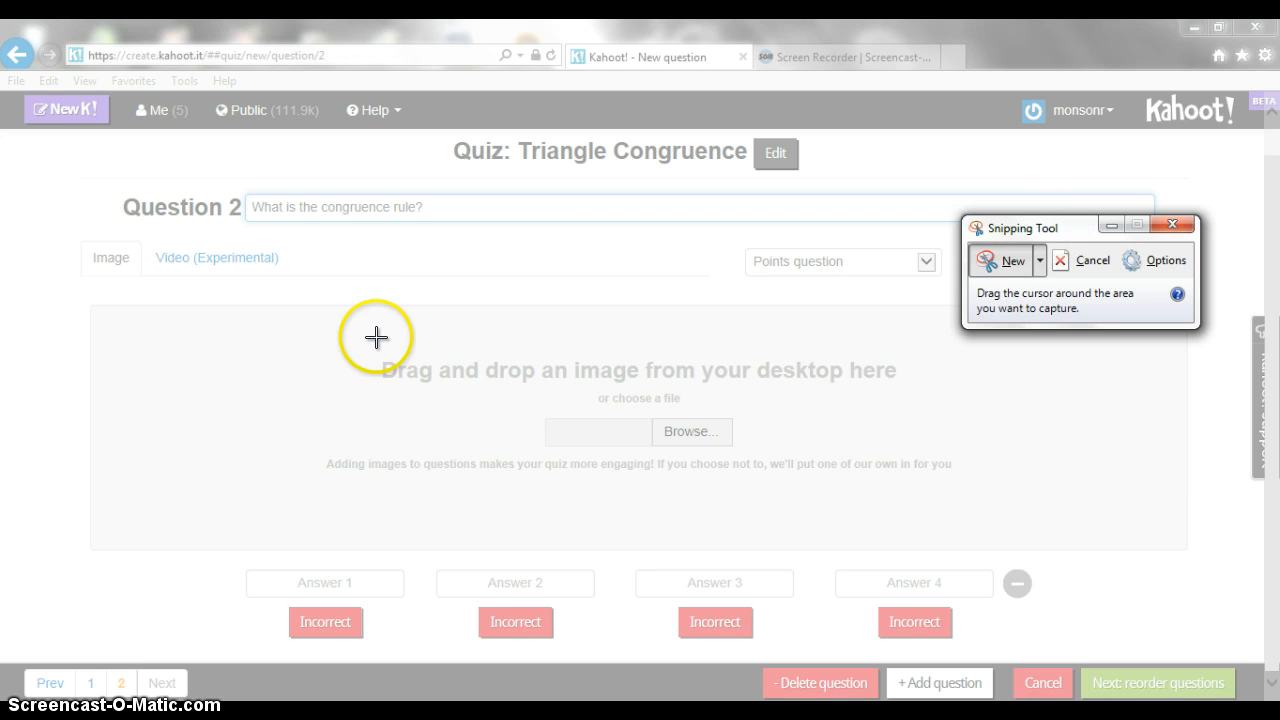
{"action": "left_click_drag", "start_coordinate": [370, 340], "coordinate": [838, 507]}
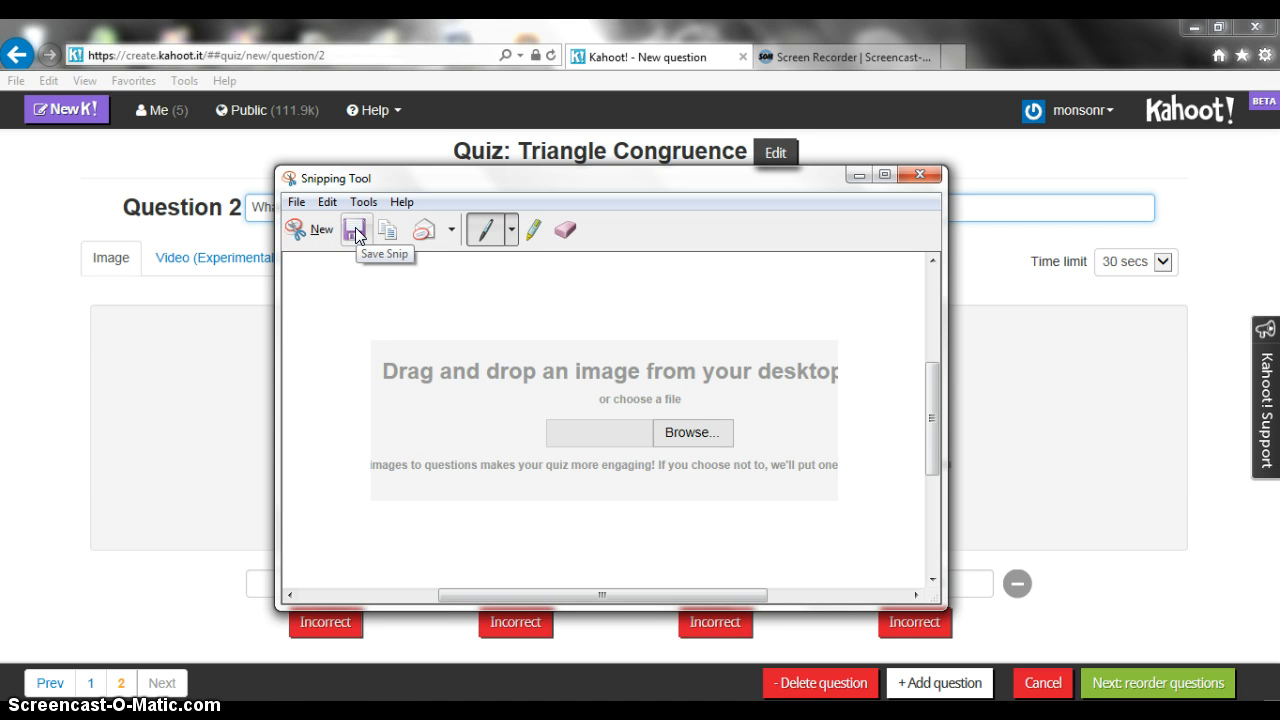
{"action": "left_click", "coordinate": [313, 230]}
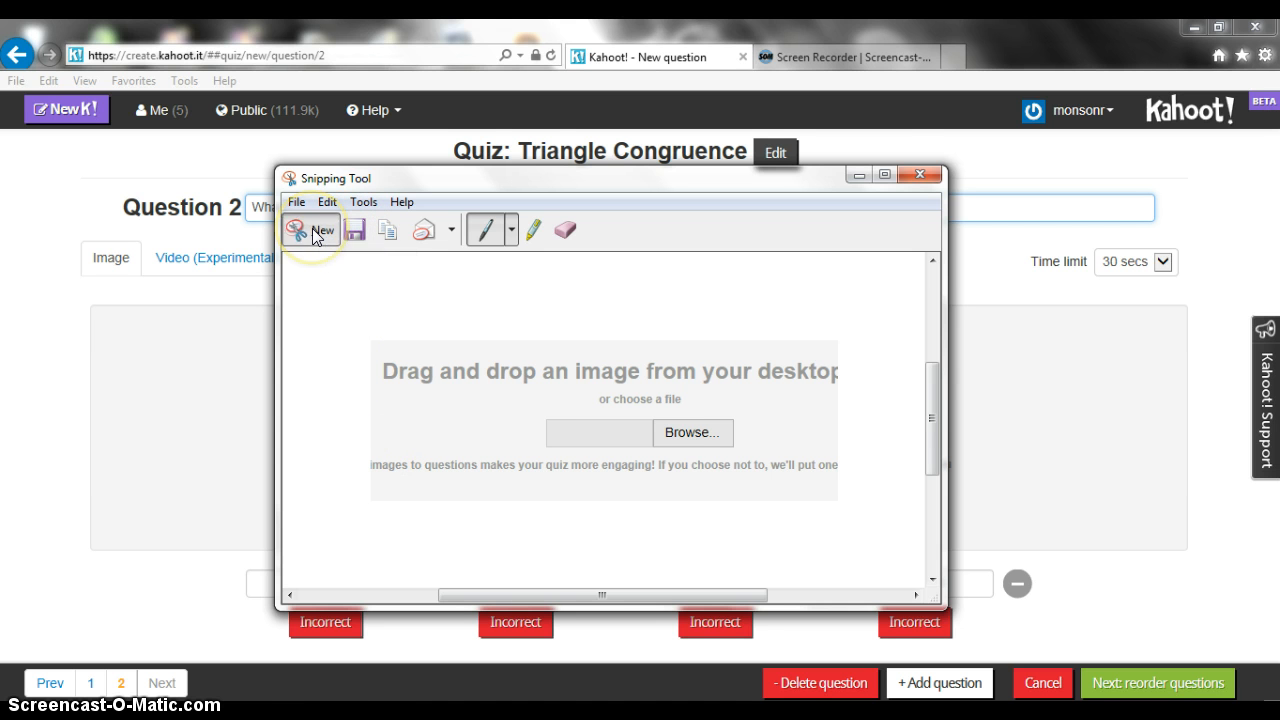
{"action": "left_click_drag", "start_coordinate": [133, 181], "coordinate": [722, 401]}
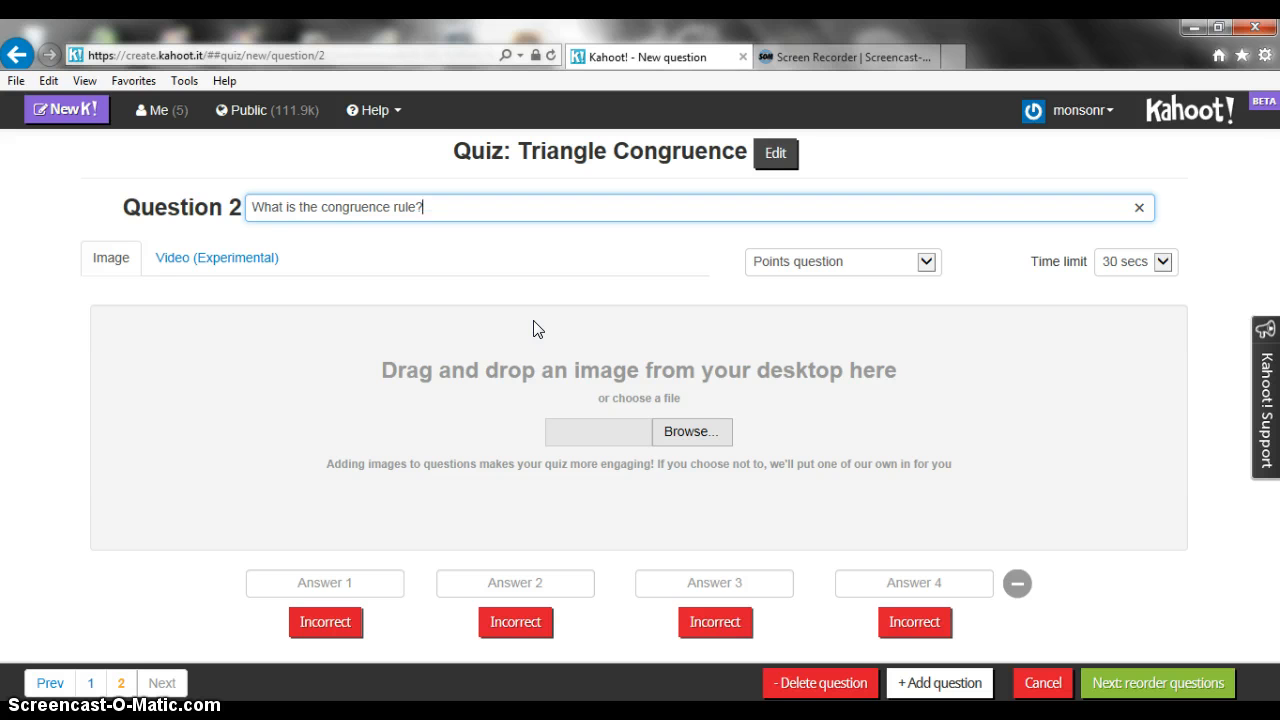
- Upload the image file 2 from the Triangle Conguence pictures folder to question 2
{"action": "left_click", "coordinate": [686, 434]}
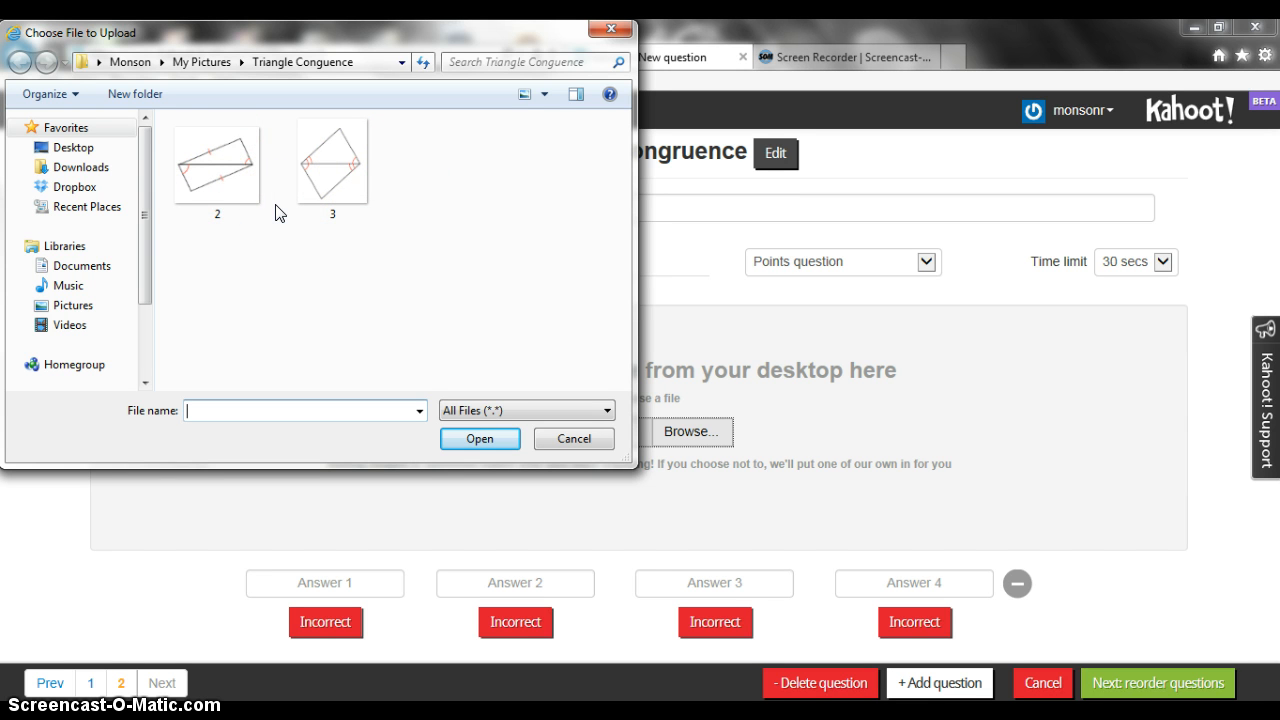
{"action": "left_click", "coordinate": [222, 178]}
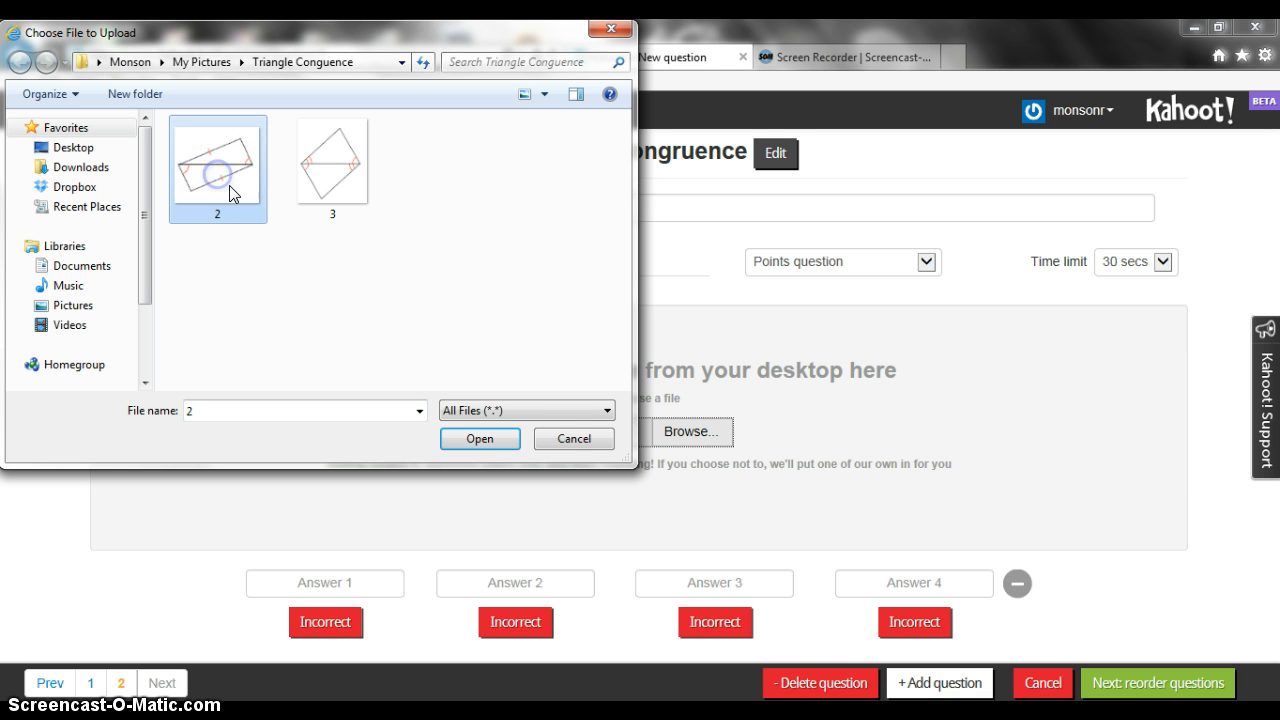
{"action": "left_click", "coordinate": [472, 439]}
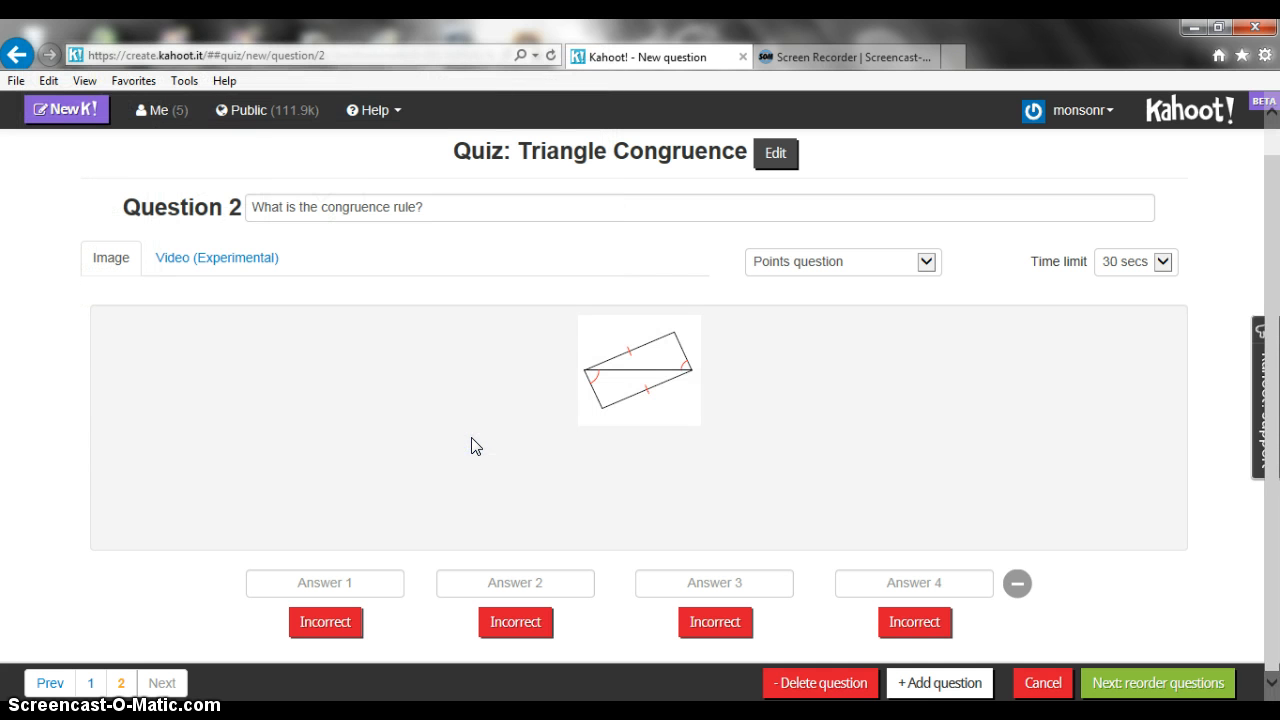
- Fill question 2's answers with SAS, SSS, ASA and Not Congruent, and mark Not Congruent as correct
{"action": "left_click", "coordinate": [323, 581]}
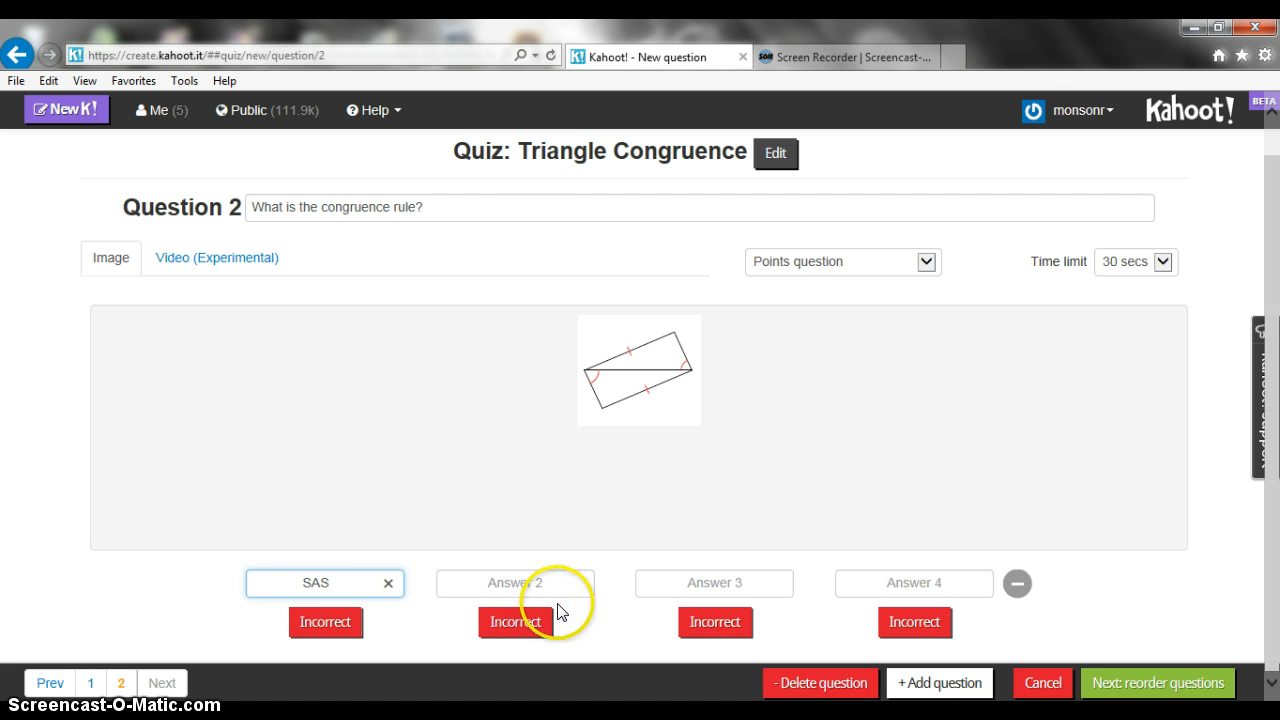
{"action": "left_click", "coordinate": [537, 582]}
{"action": "type", "text": "SSS"}
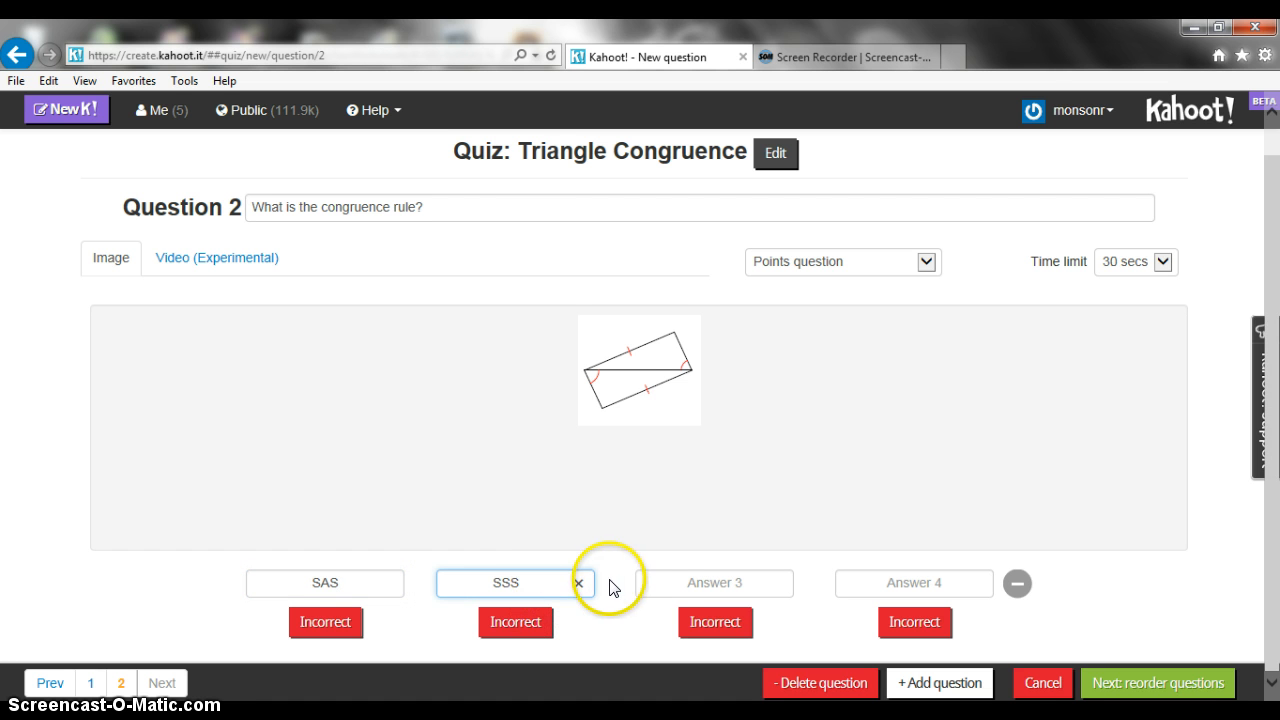
{"action": "left_click", "coordinate": [655, 580]}
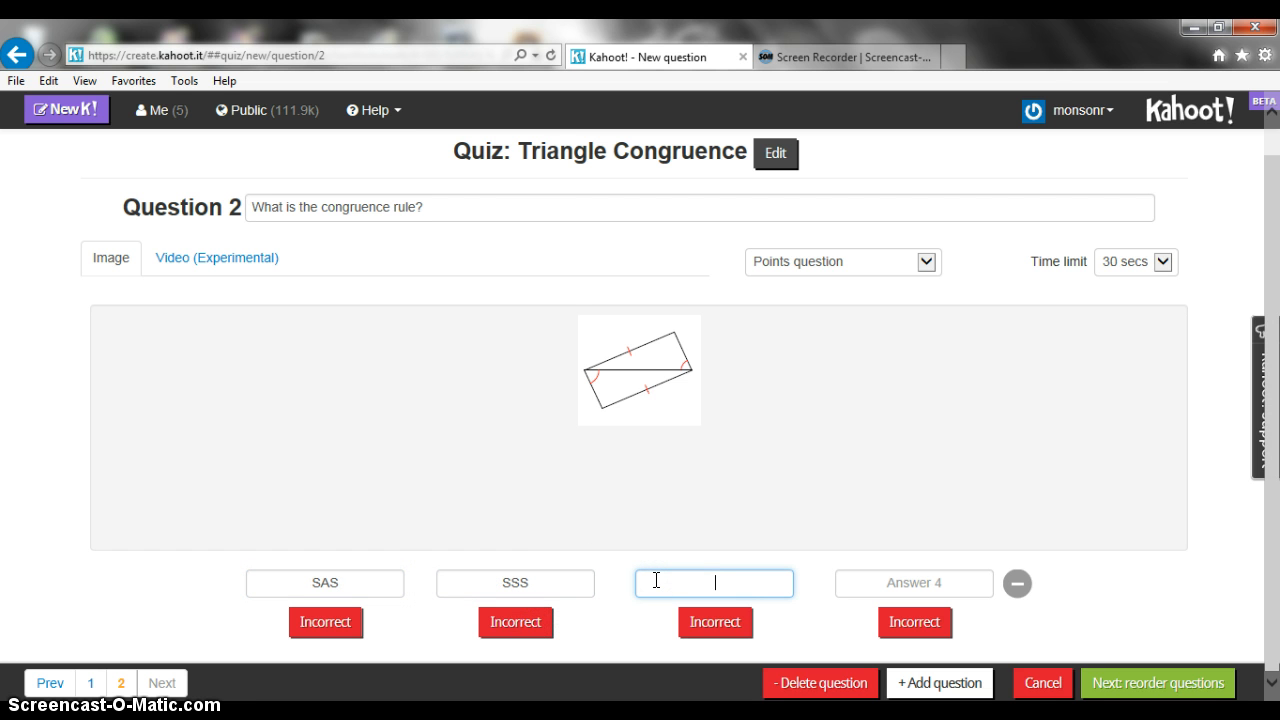
{"action": "left_click", "coordinate": [916, 570]}
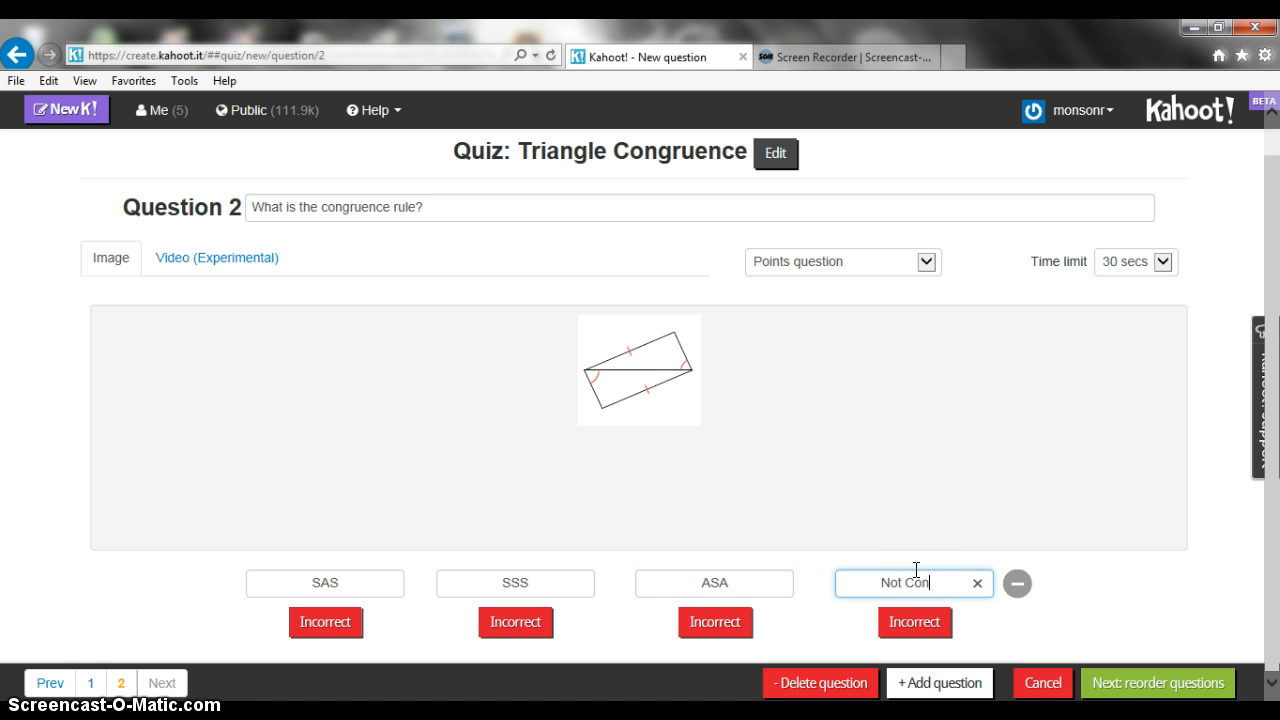
{"action": "type", "text": "Not Congruent"}
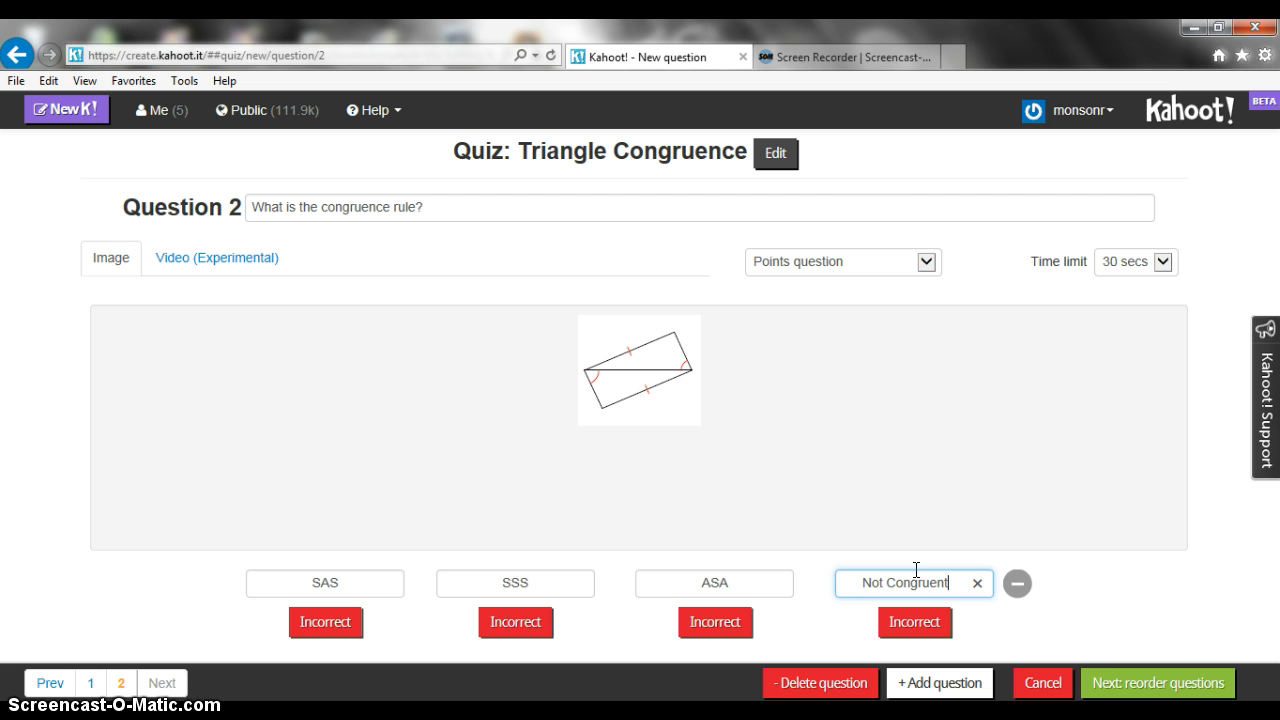
{"action": "left_click", "coordinate": [910, 622]}
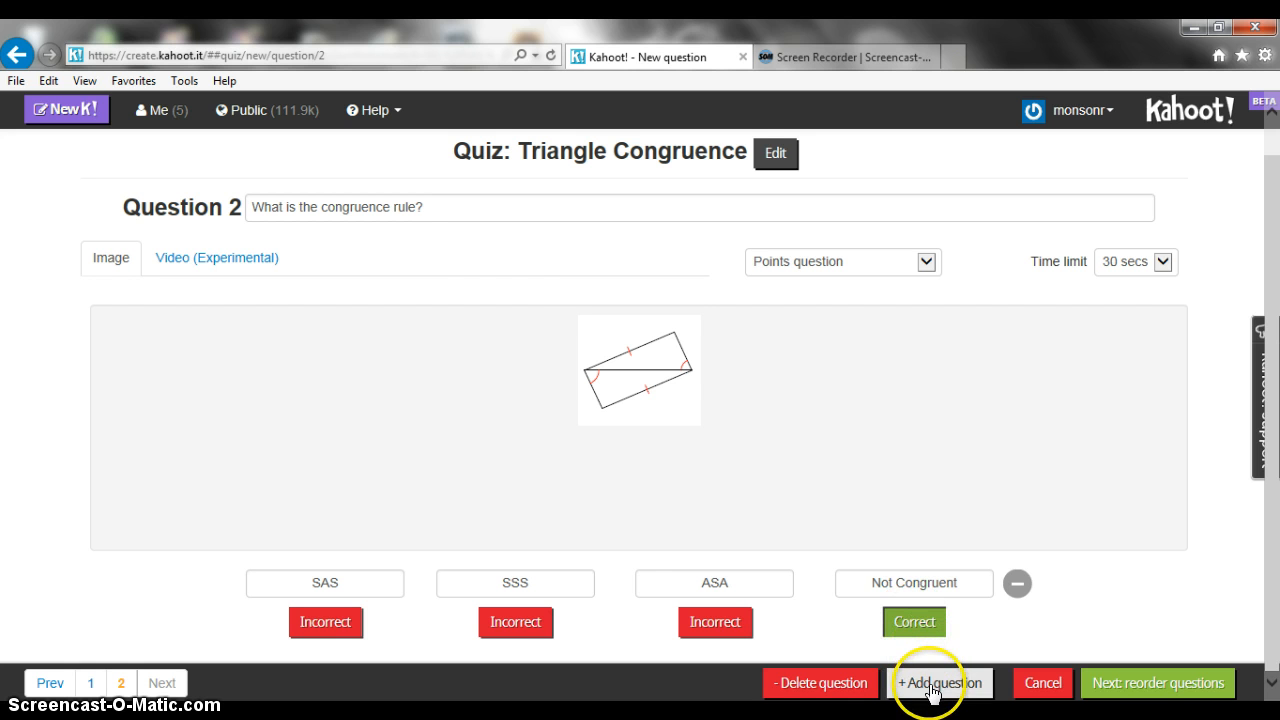
- Add a third question reusing question 2's text, "What is the congruence rule?"
{"action": "left_click_drag", "start_coordinate": [428, 207], "coordinate": [175, 230]}
{"action": "key", "text": "ctrl+c"}
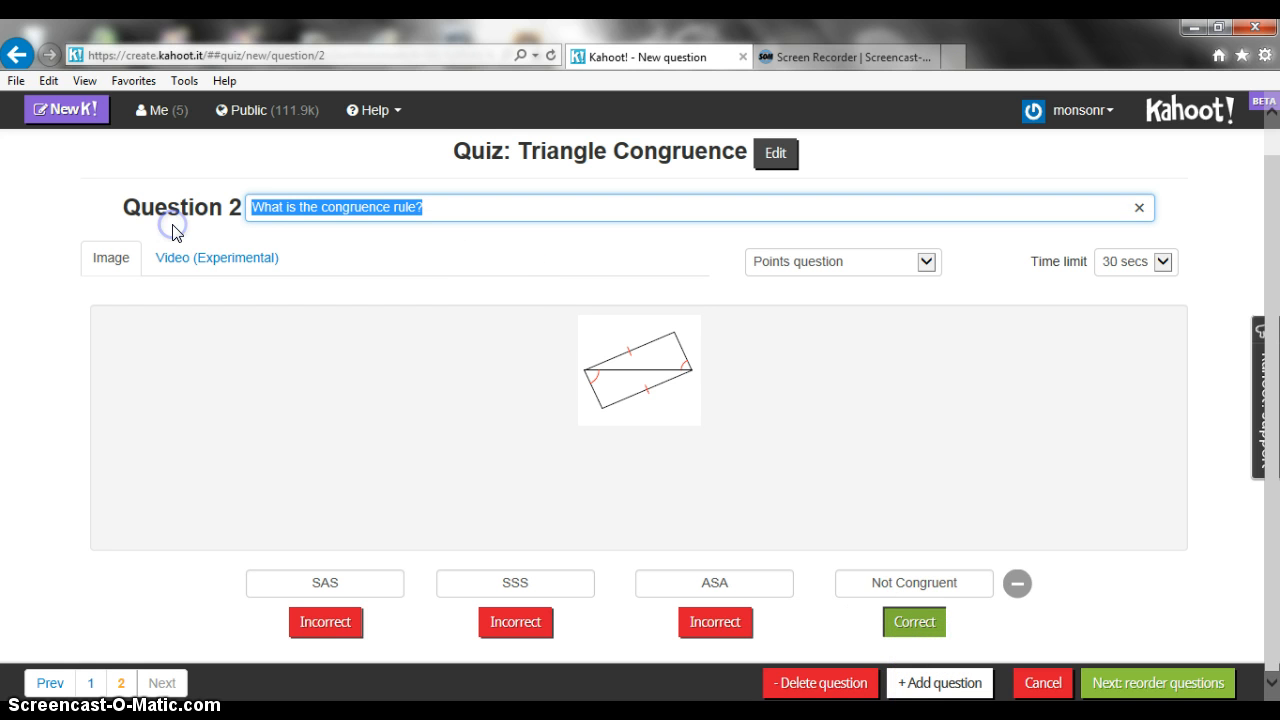
{"action": "left_click", "coordinate": [934, 683]}
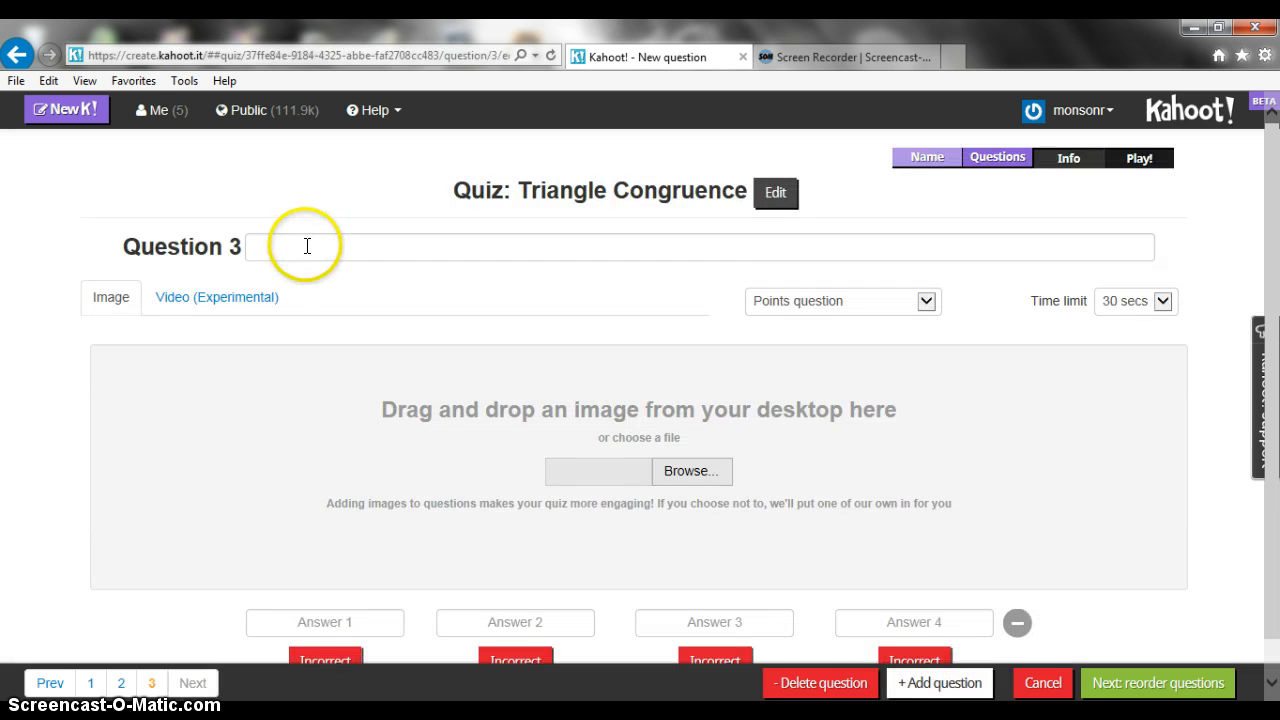
{"action": "left_click", "coordinate": [306, 246]}
{"action": "key", "text": "ctrl+v"}
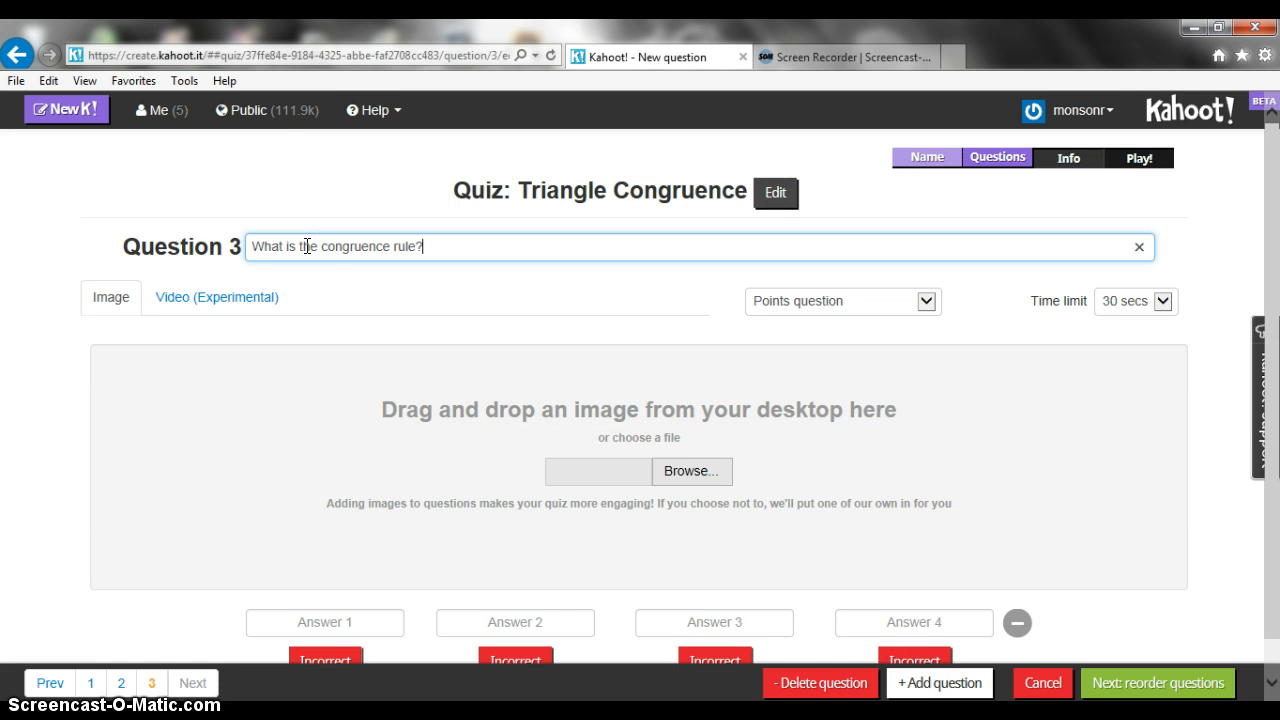
- Upload the image file 3 from the Triangle Conguence pictures folder to question 3
{"action": "left_click", "coordinate": [690, 473]}
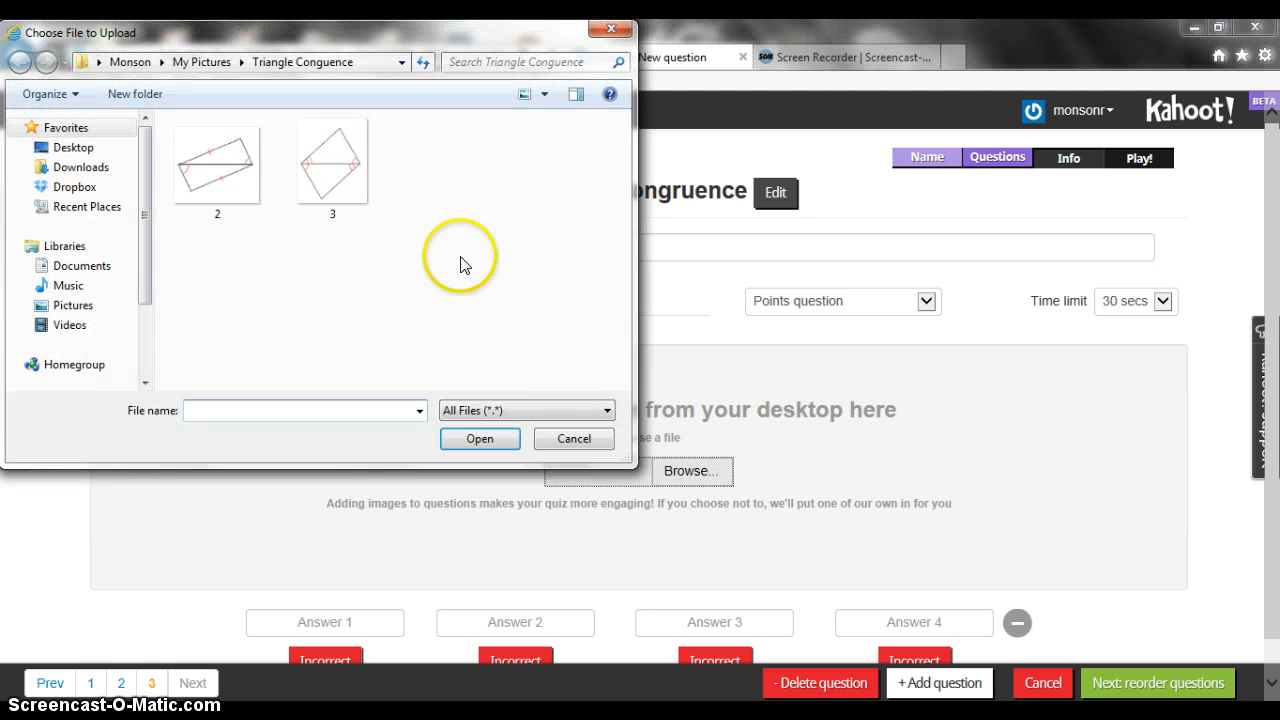
{"action": "left_click", "coordinate": [365, 188]}
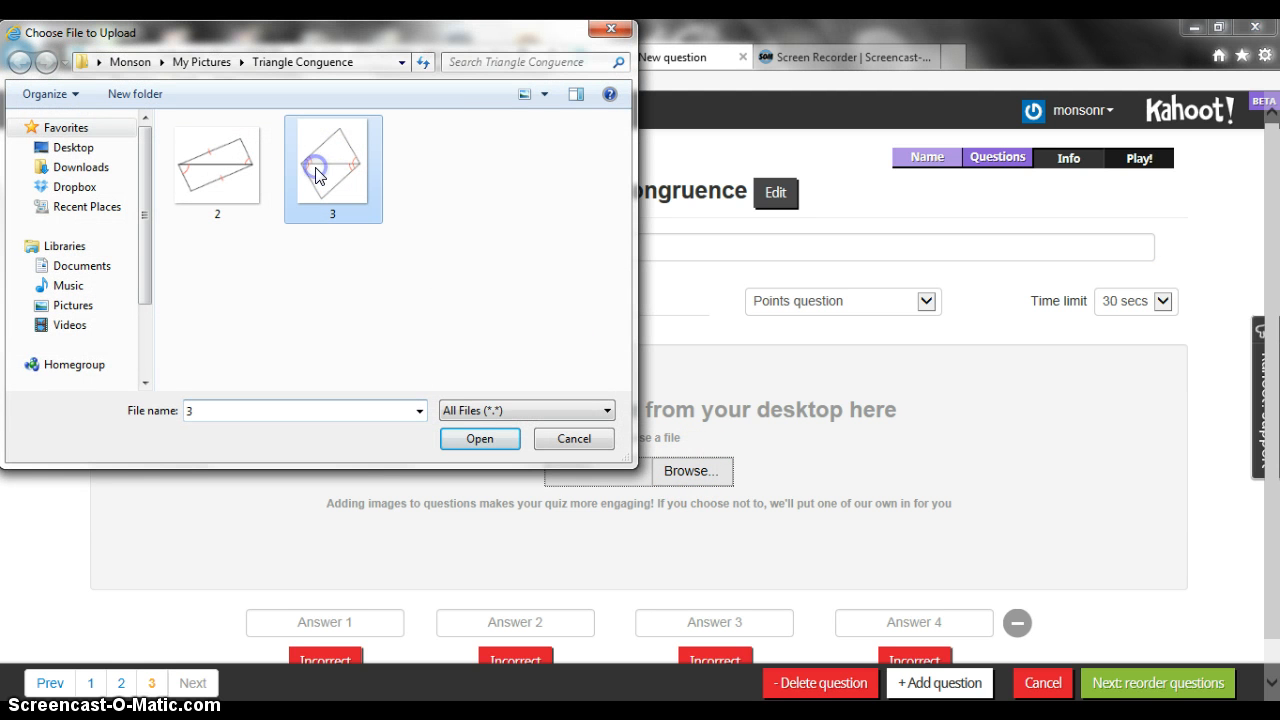
{"action": "left_click", "coordinate": [484, 441]}
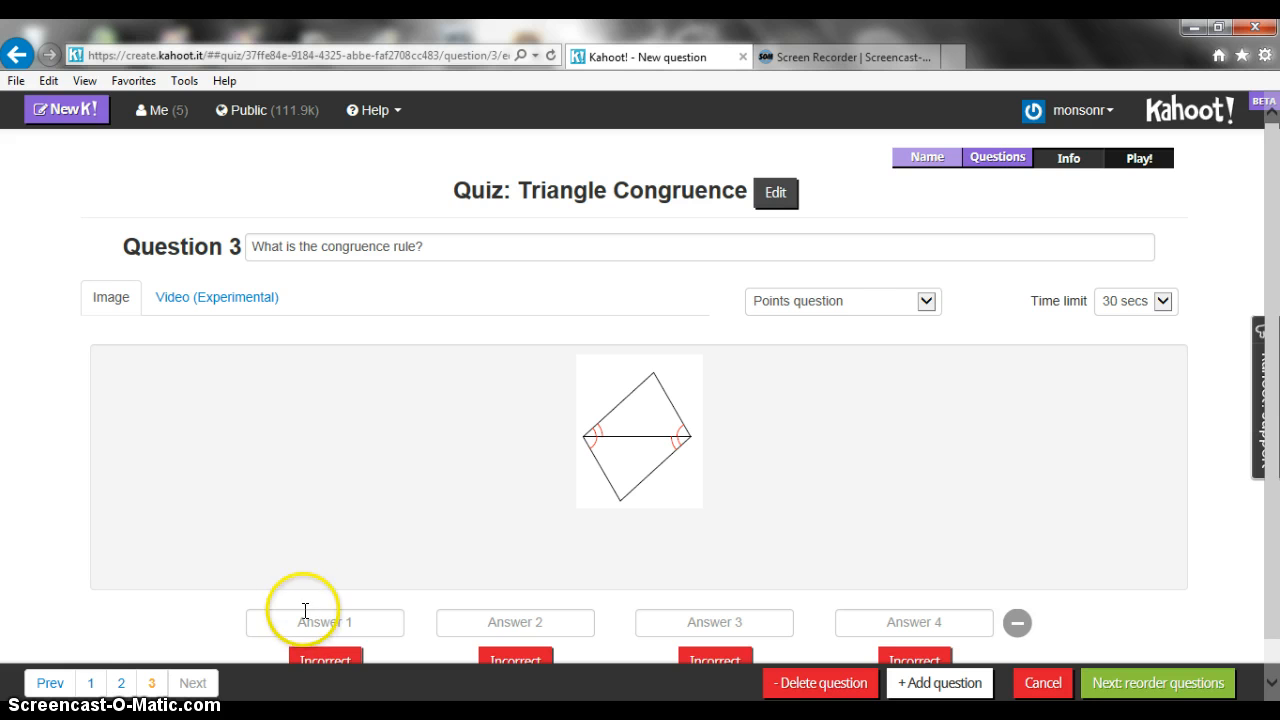
- Fill question 3's answers with Not Congruent, SAS, ASA and SSS, and mark ASA as correct
{"action": "left_click", "coordinate": [306, 616]}
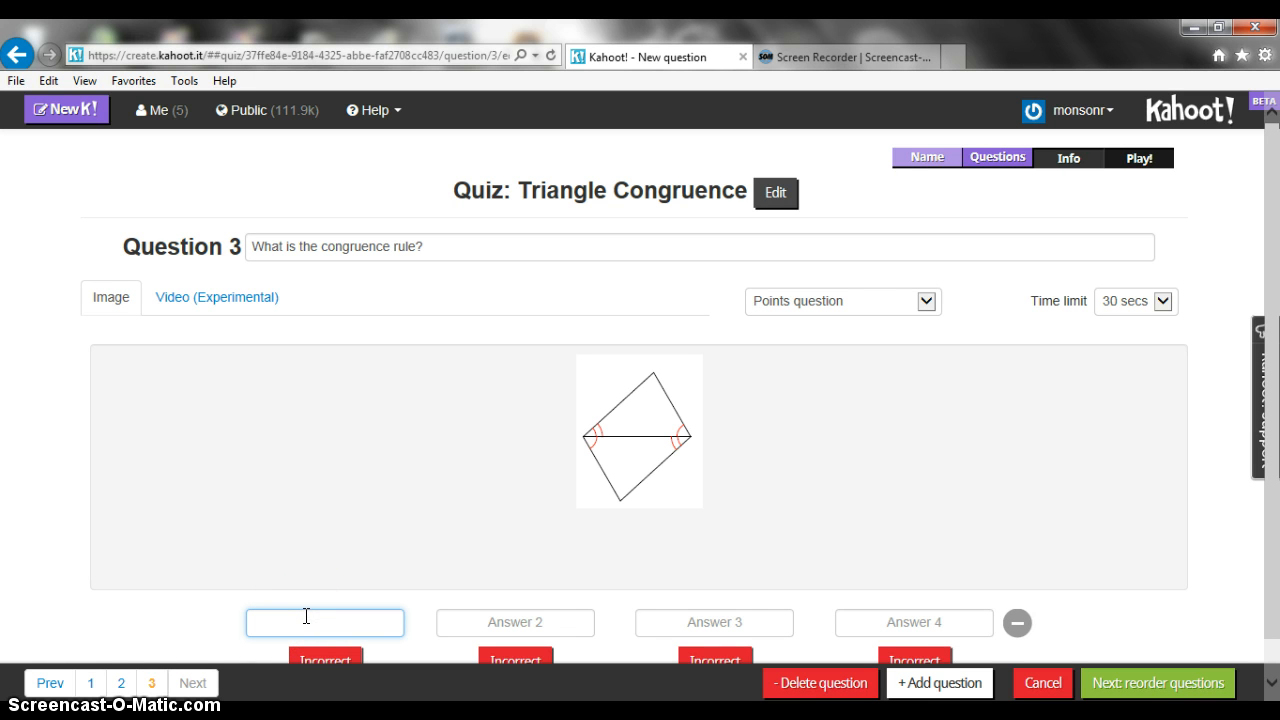
{"action": "type", "text": "Not Cruent"}
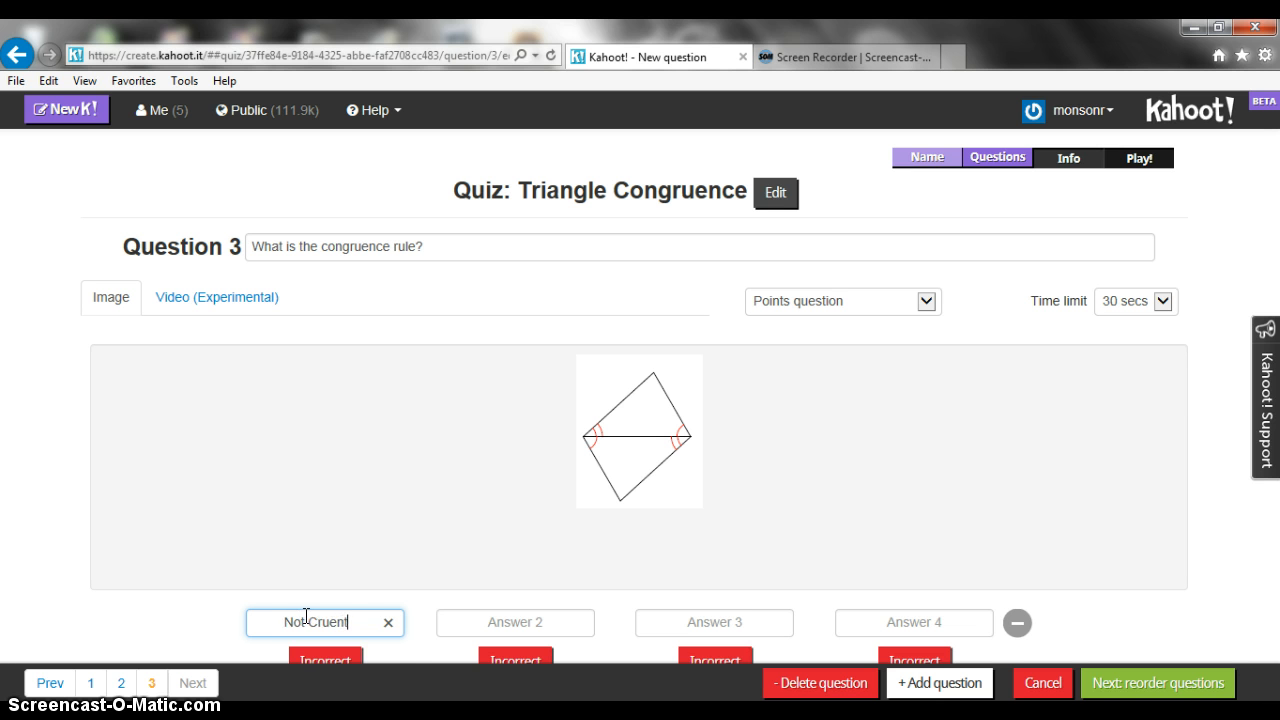
{"action": "left_click", "coordinate": [314, 620]}
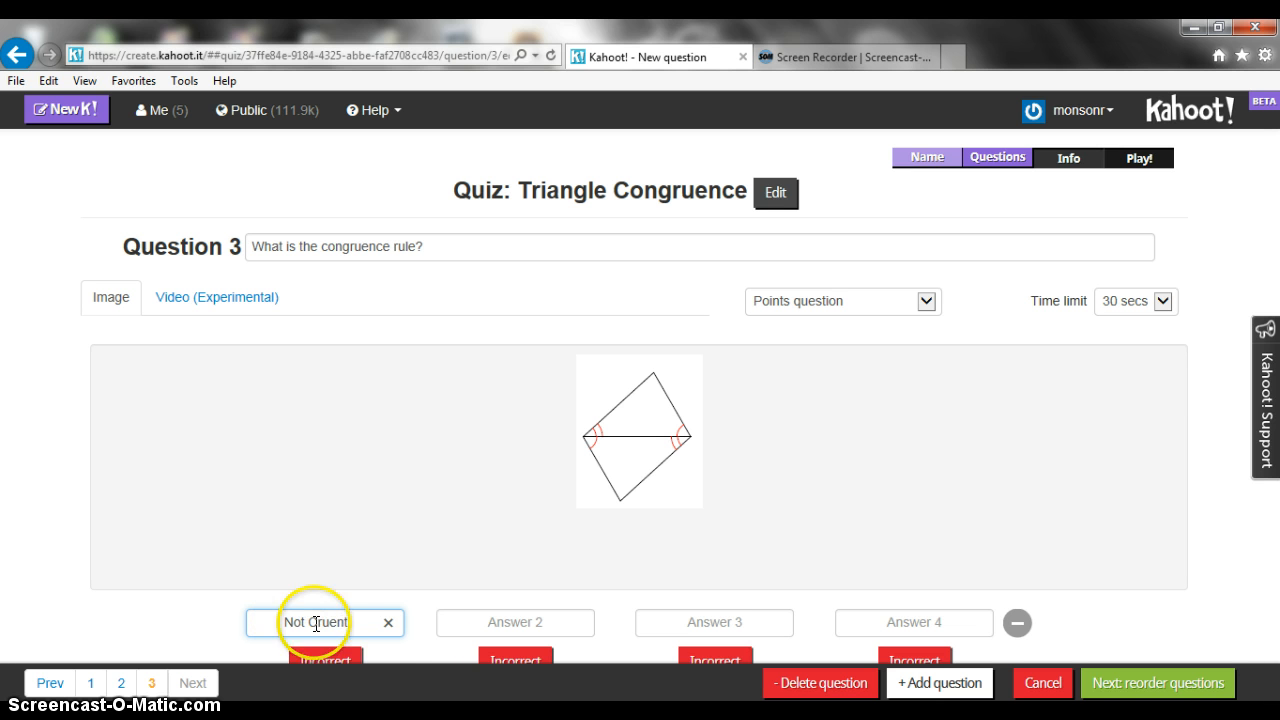
{"action": "left_click", "coordinate": [344, 620]}
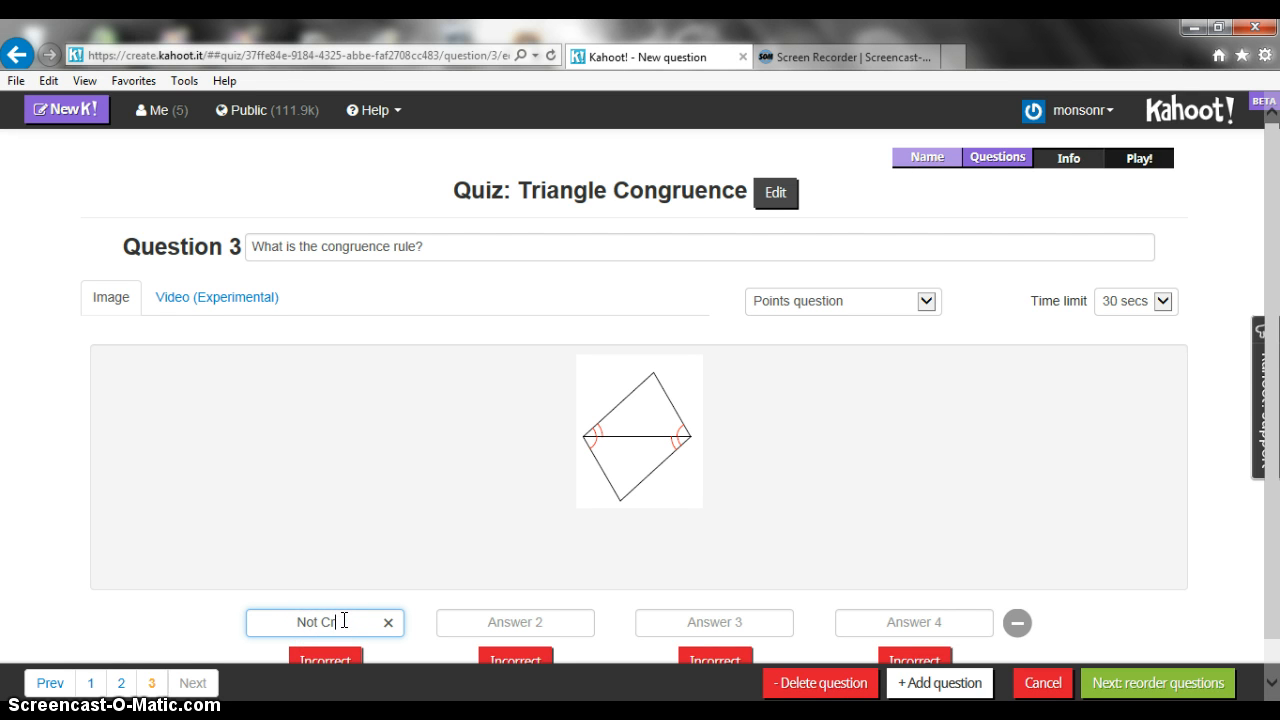
{"action": "type", "text": "ongruent"}
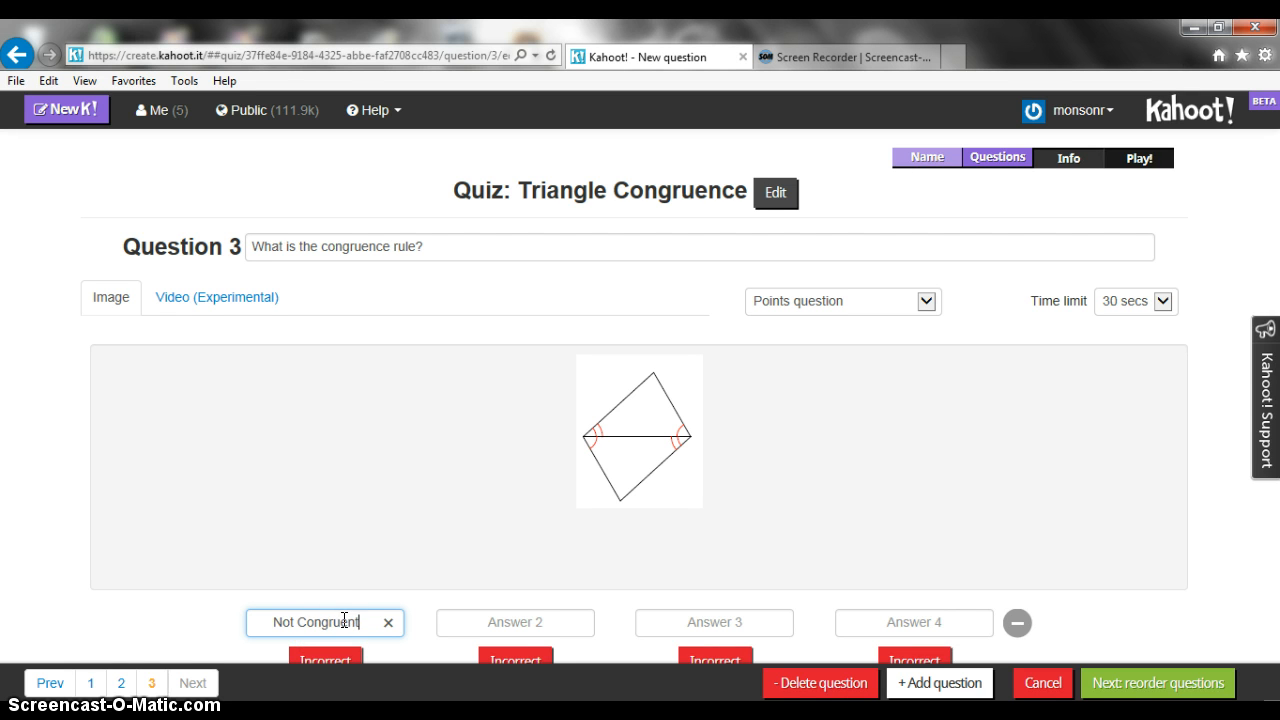
{"action": "left_click", "coordinate": [504, 614]}
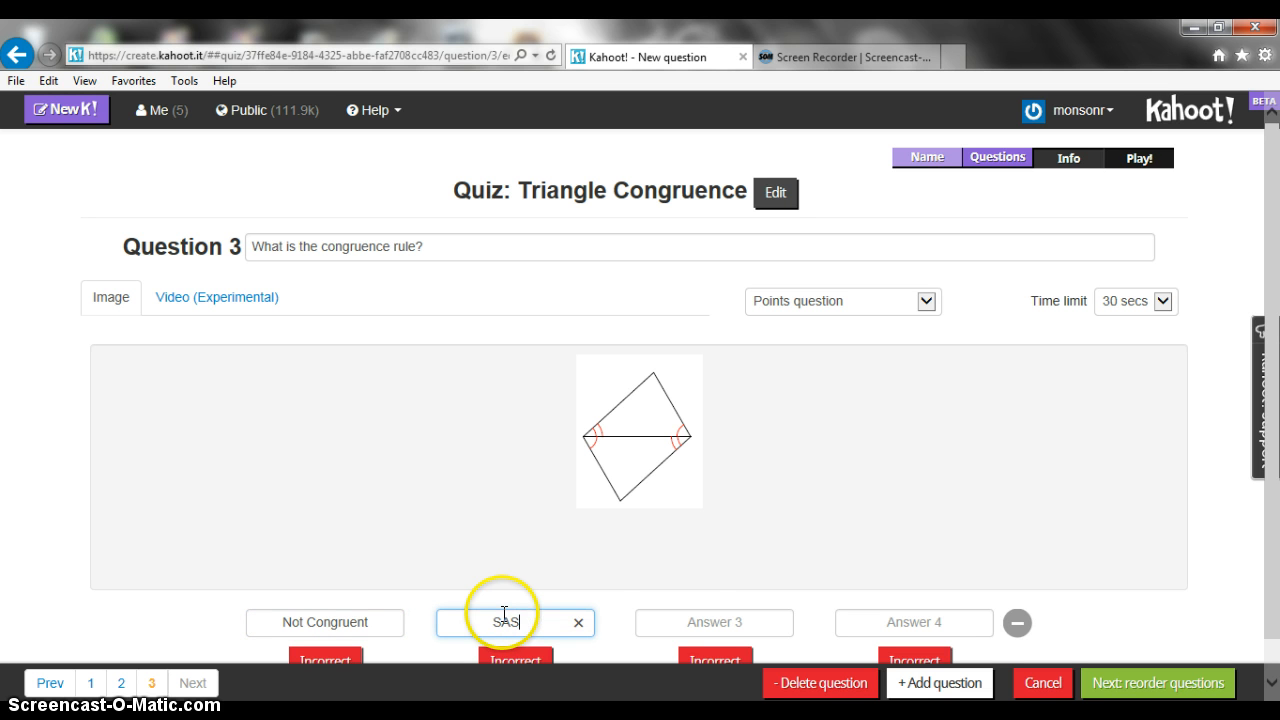
{"action": "left_click", "coordinate": [689, 618]}
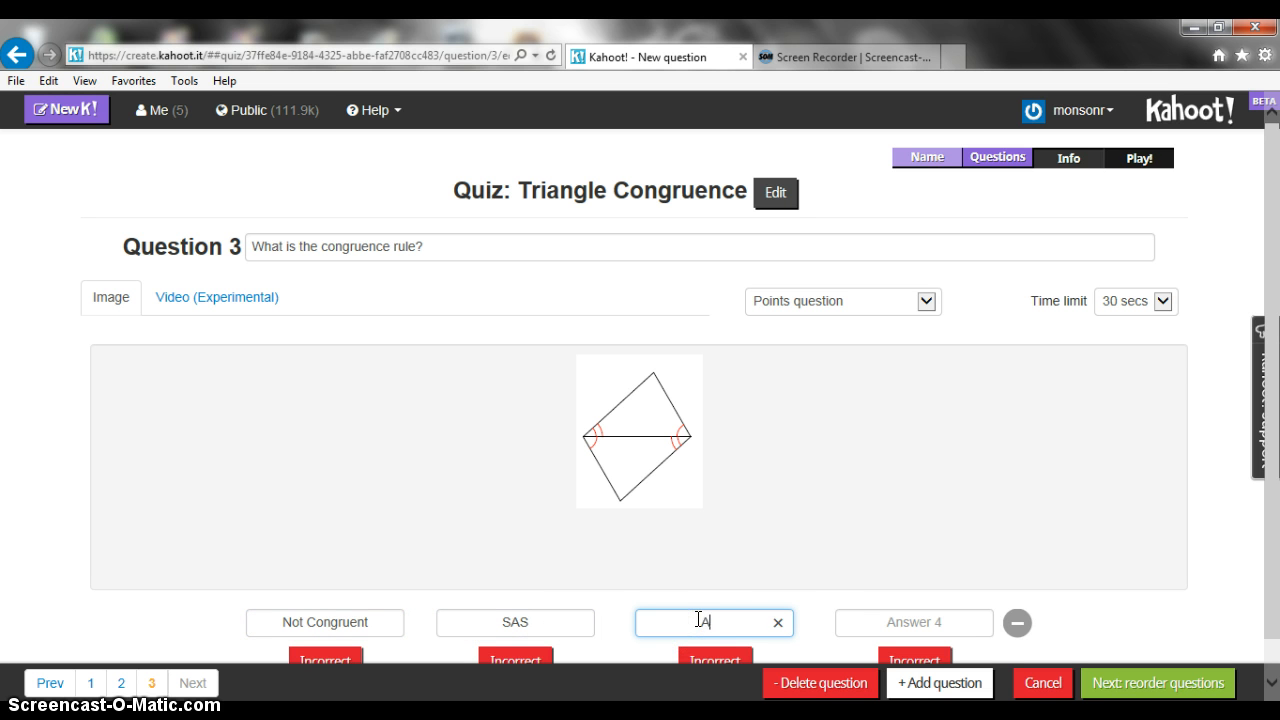
{"action": "left_click", "coordinate": [916, 623]}
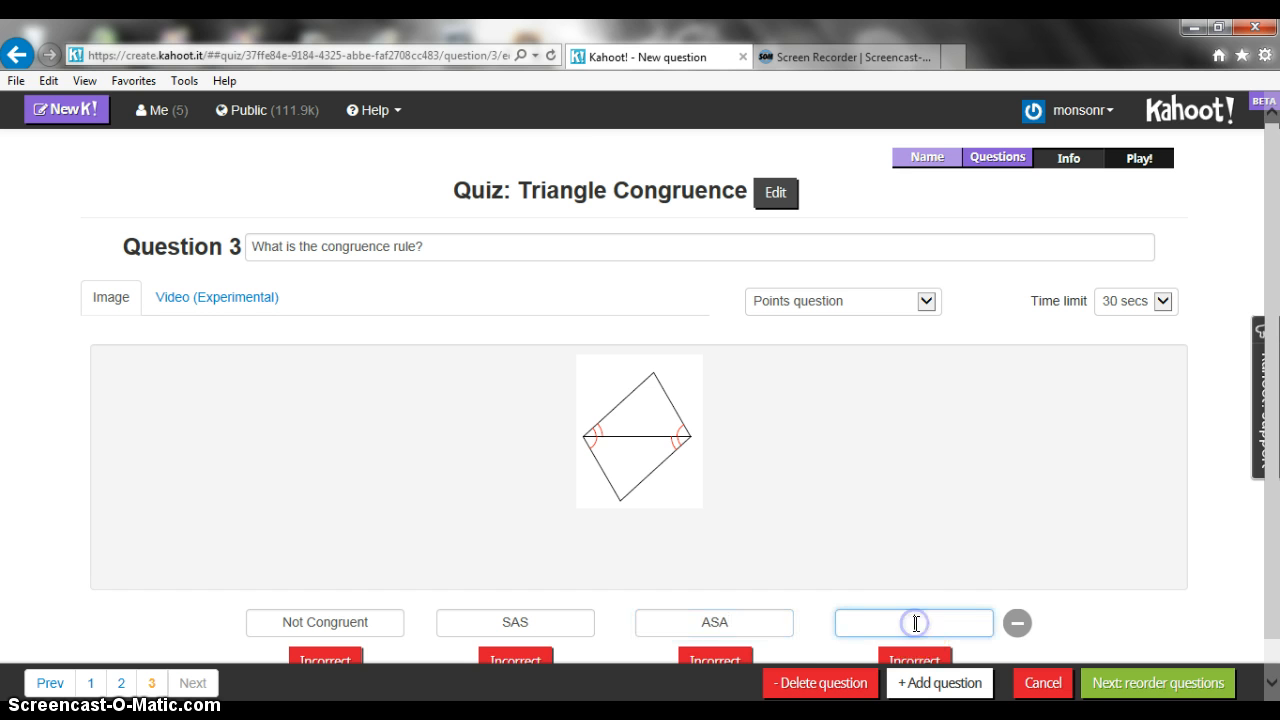
{"action": "left_click_drag", "start_coordinate": [1273, 331], "coordinate": [1263, 494]}
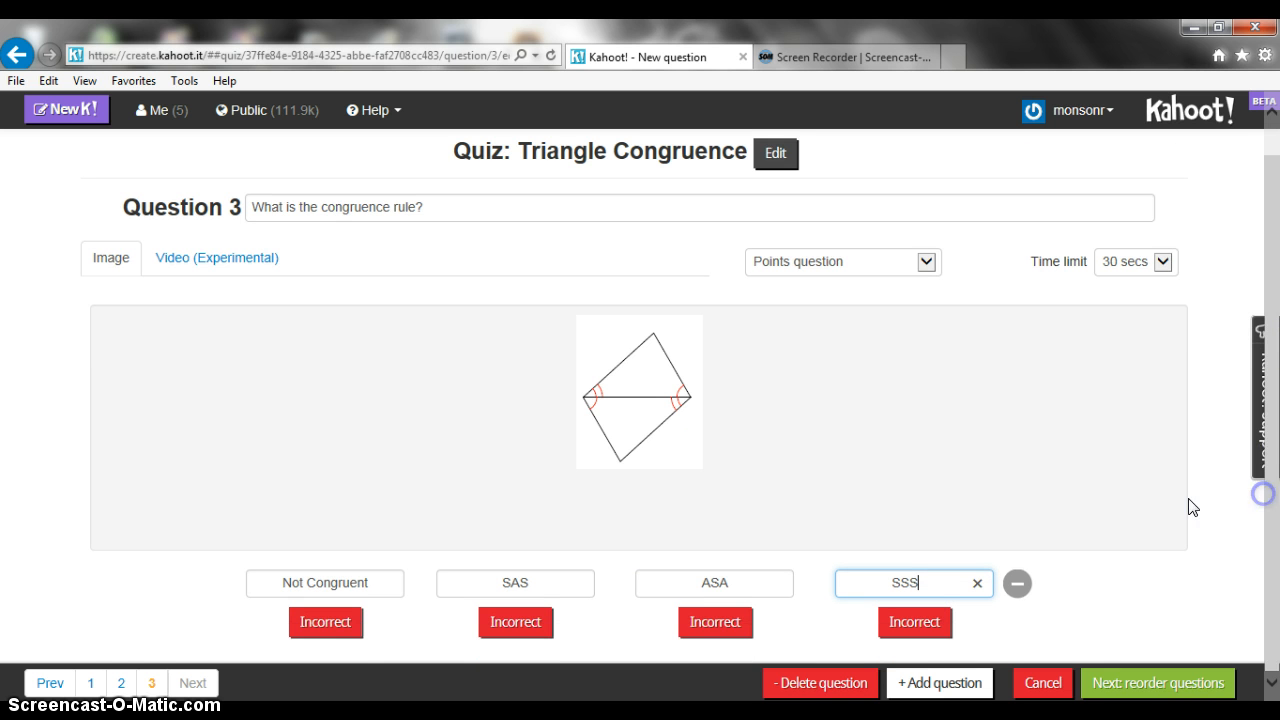
{"action": "left_click", "coordinate": [709, 625]}
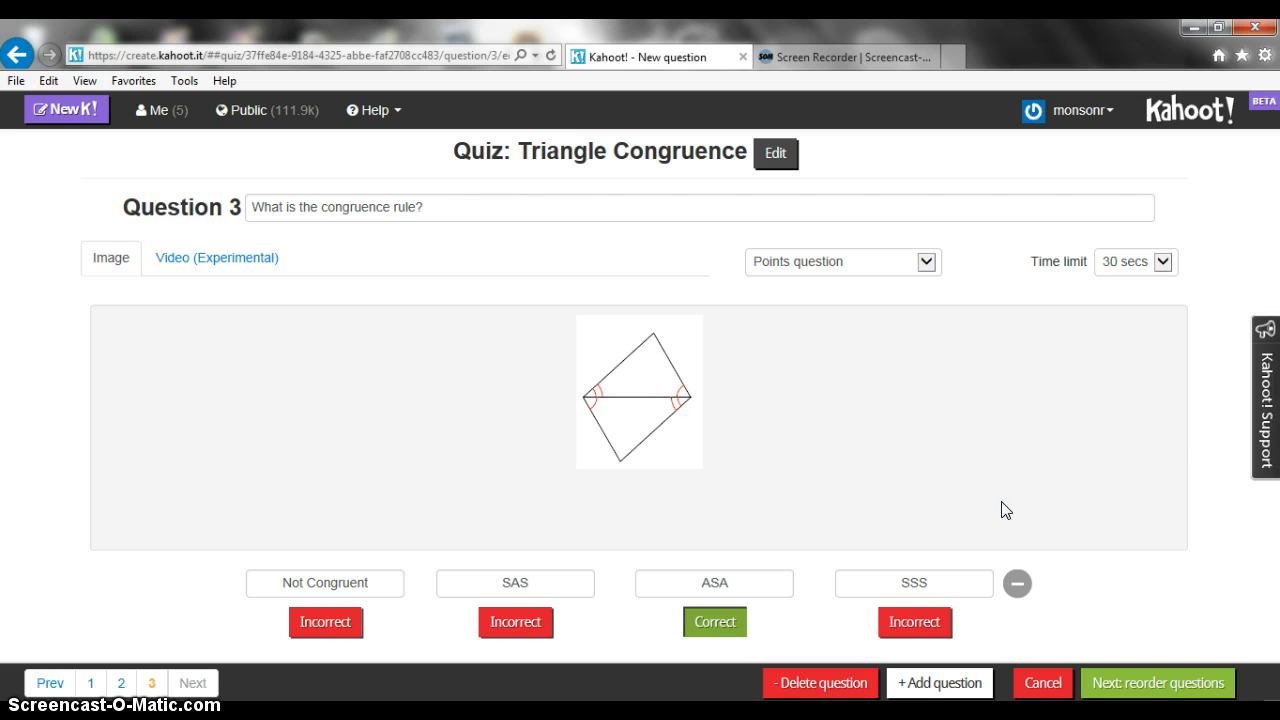
- Go to question reordering, try question 3 in first place and move it back to third
{"action": "left_click", "coordinate": [1140, 684]}
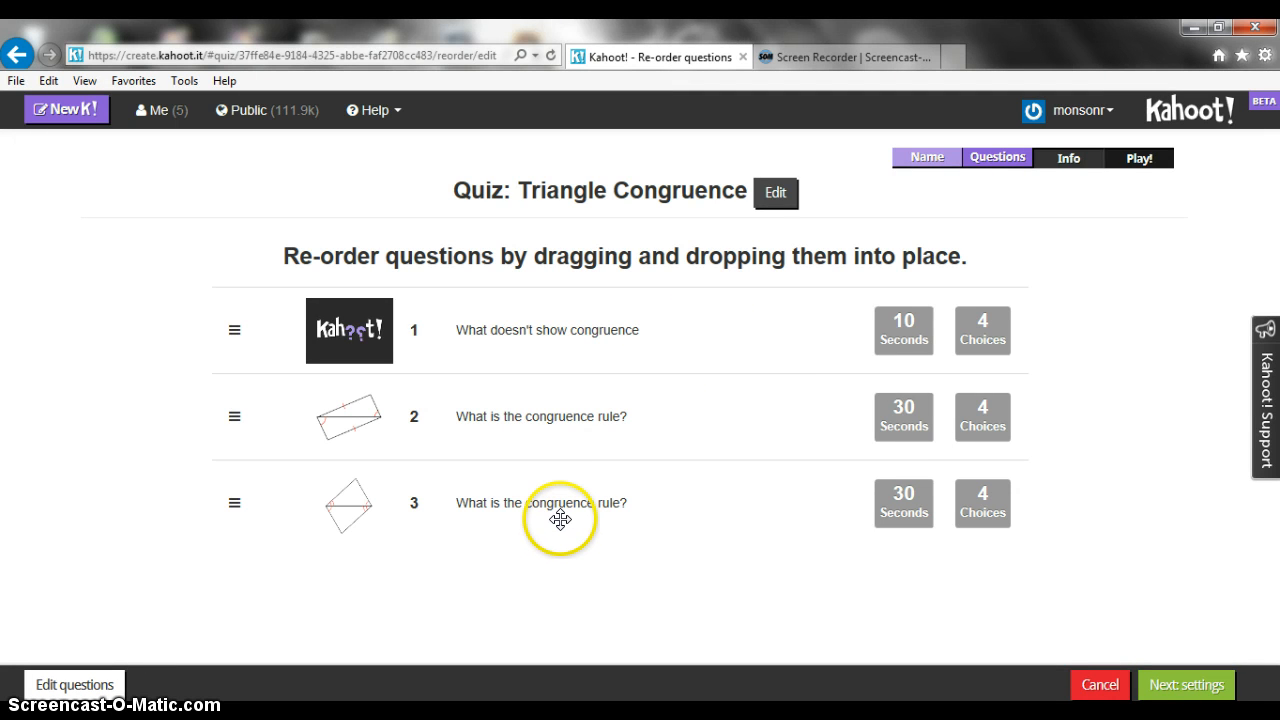
{"action": "left_click_drag", "start_coordinate": [538, 503], "coordinate": [522, 354]}
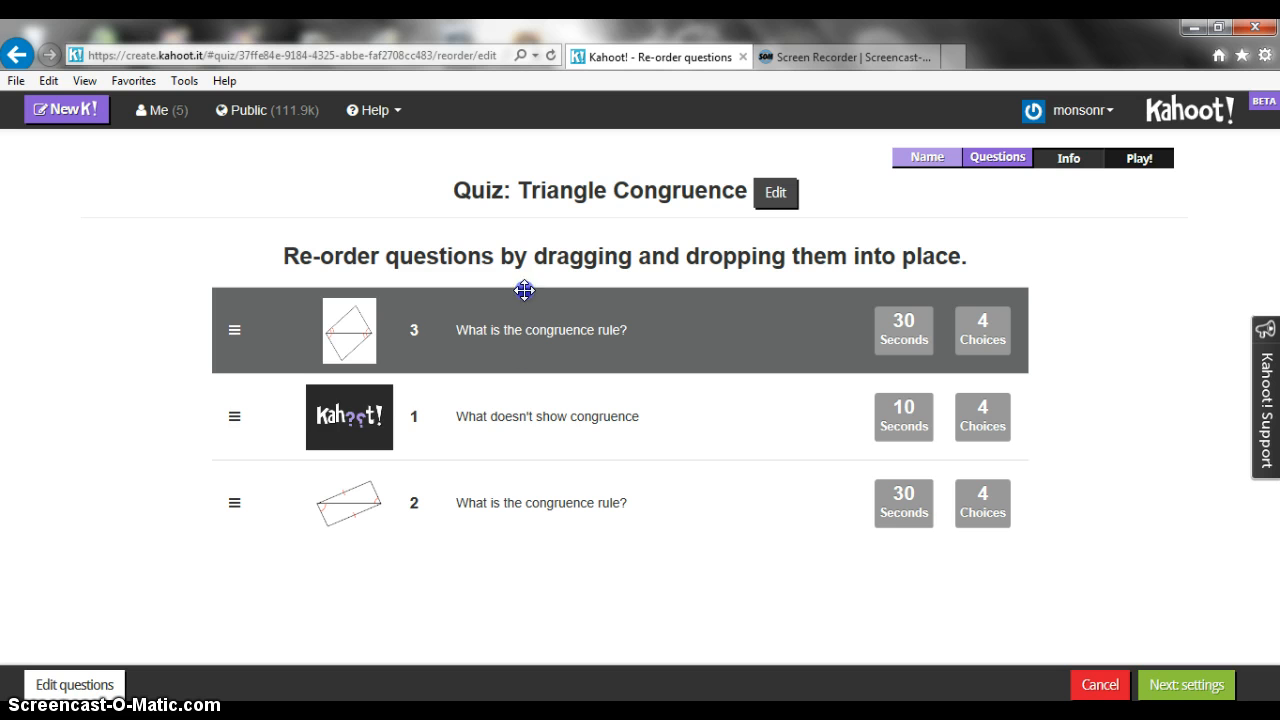
{"action": "left_click_drag", "start_coordinate": [524, 290], "coordinate": [514, 487]}
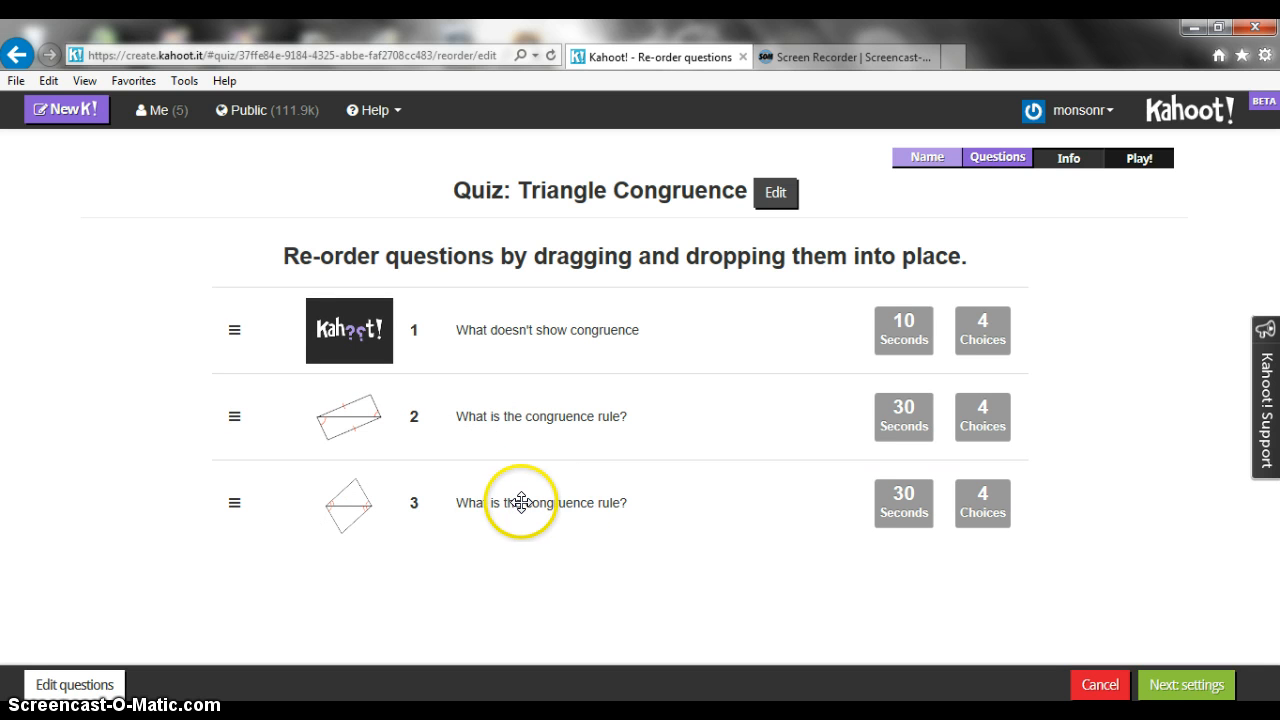
{"action": "mouse_move", "coordinate": [522, 501]}
{"action": "left_mouse_down"}
{"action": "mouse_move", "coordinate": [517, 228]}
{"action": "mouse_move", "coordinate": [527, 506]}
{"action": "left_mouse_up"}
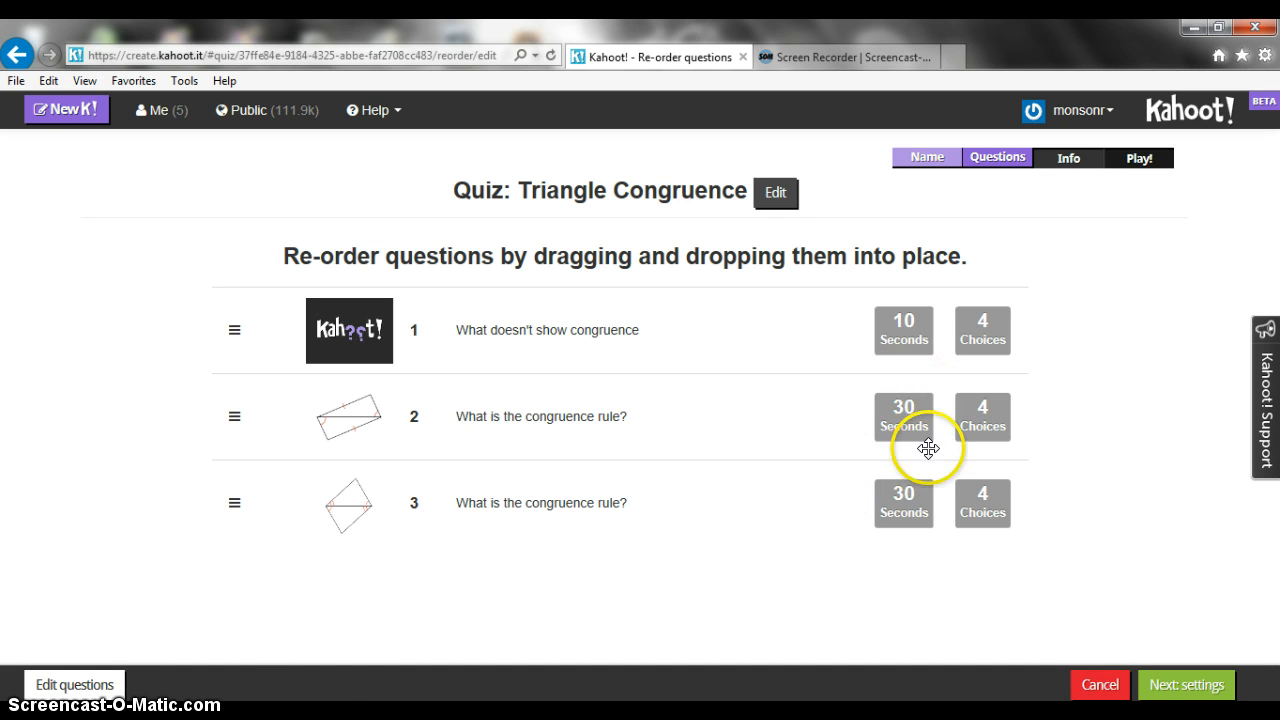
- Return to question editing and set the time limits of questions 2 and 3 to 20 secs
{"action": "left_click", "coordinate": [72, 686]}
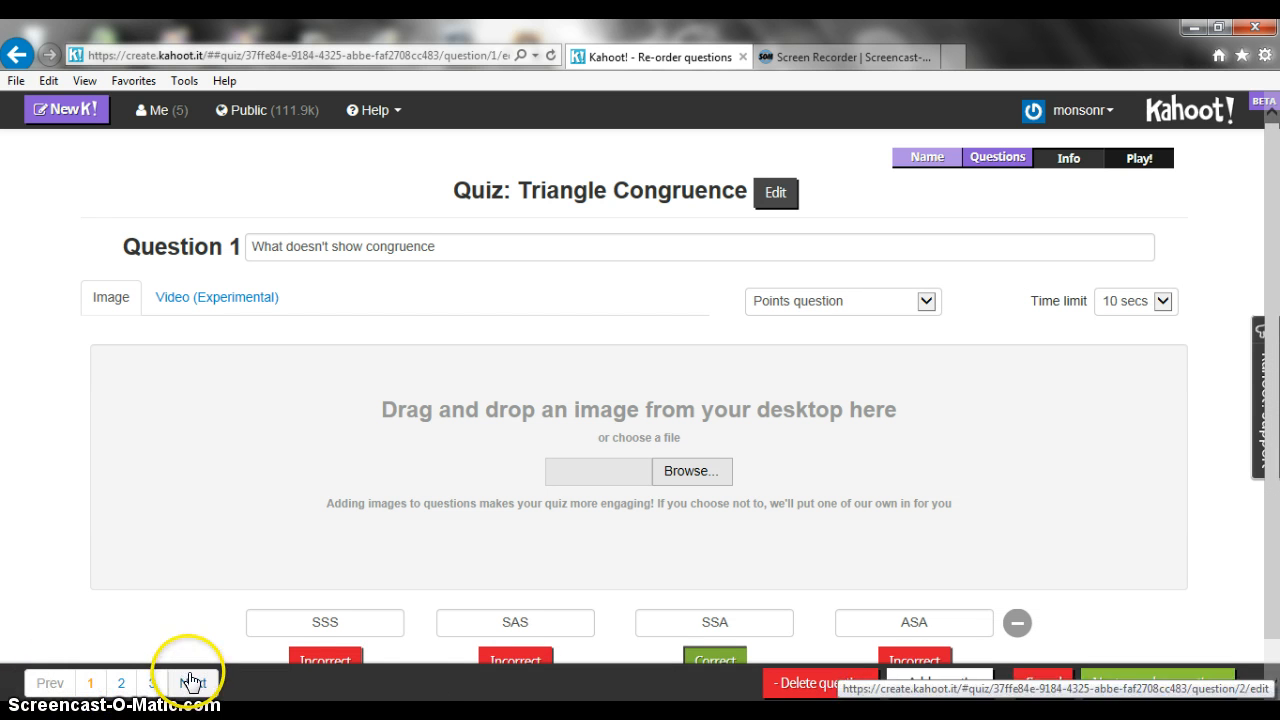
{"action": "left_click", "coordinate": [120, 683]}
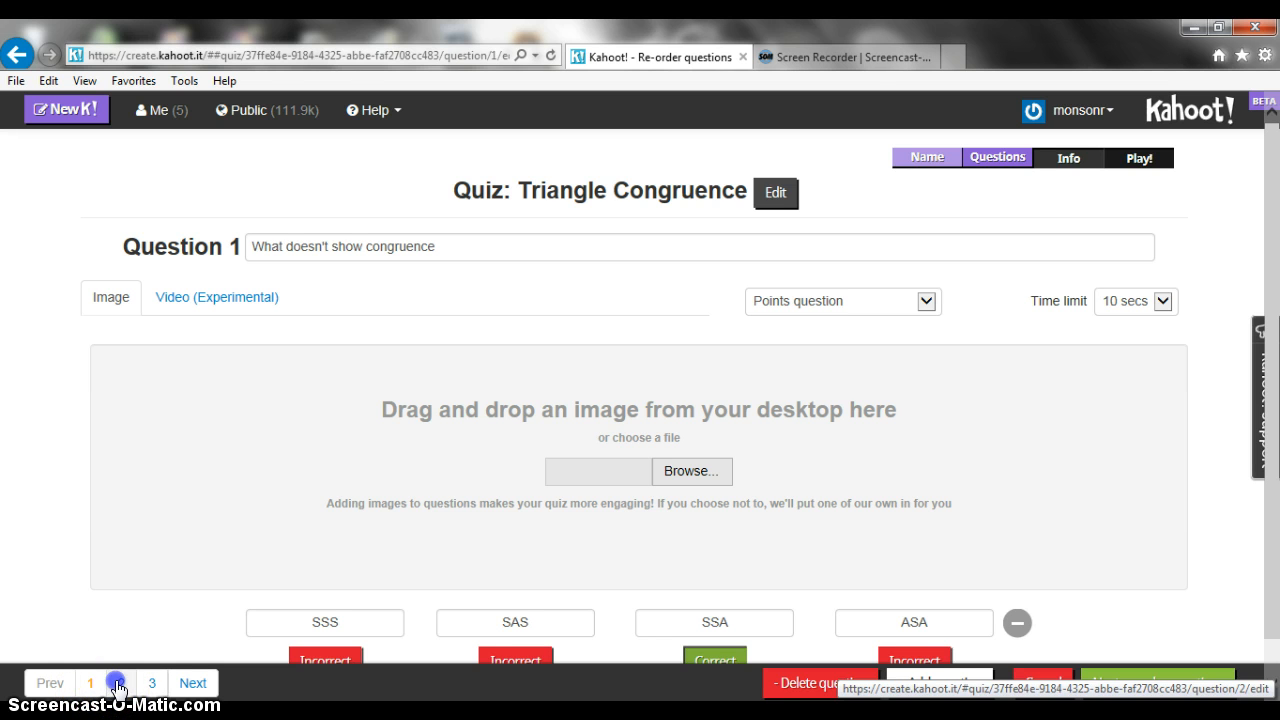
{"action": "left_click", "coordinate": [1162, 303]}
{"action": "left_click", "coordinate": [1126, 286]}
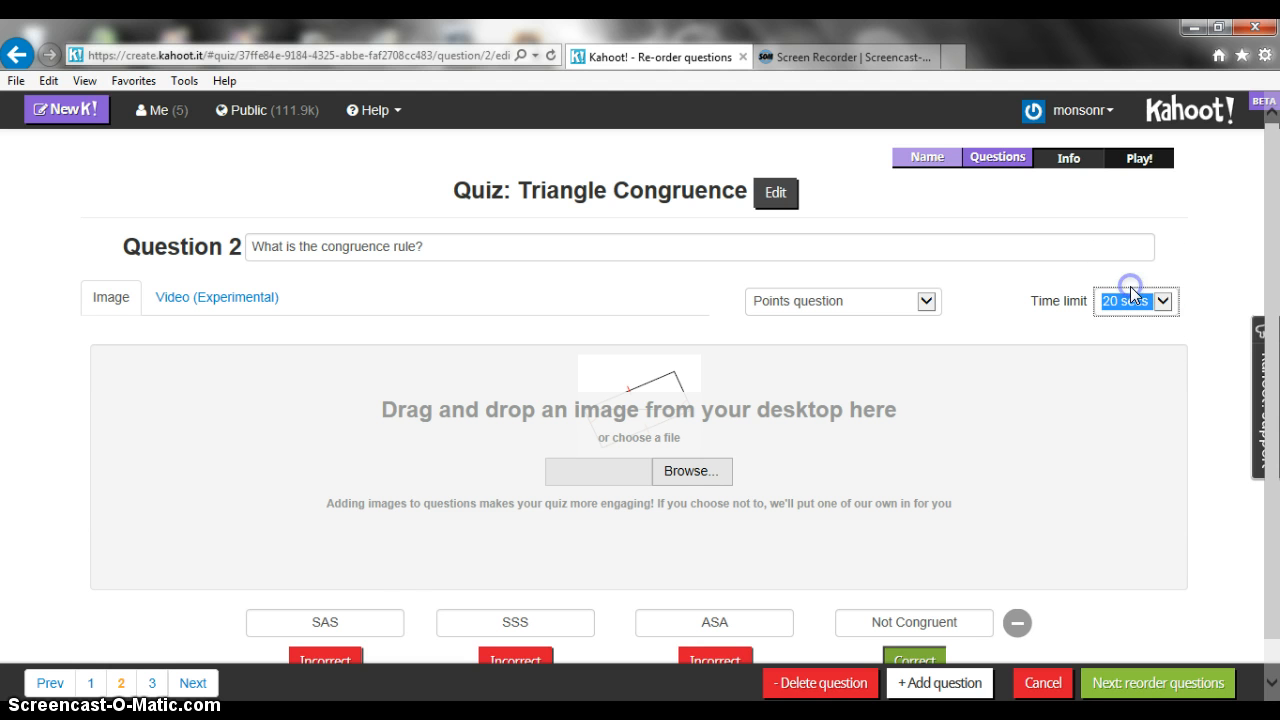
{"action": "left_click", "coordinate": [151, 683]}
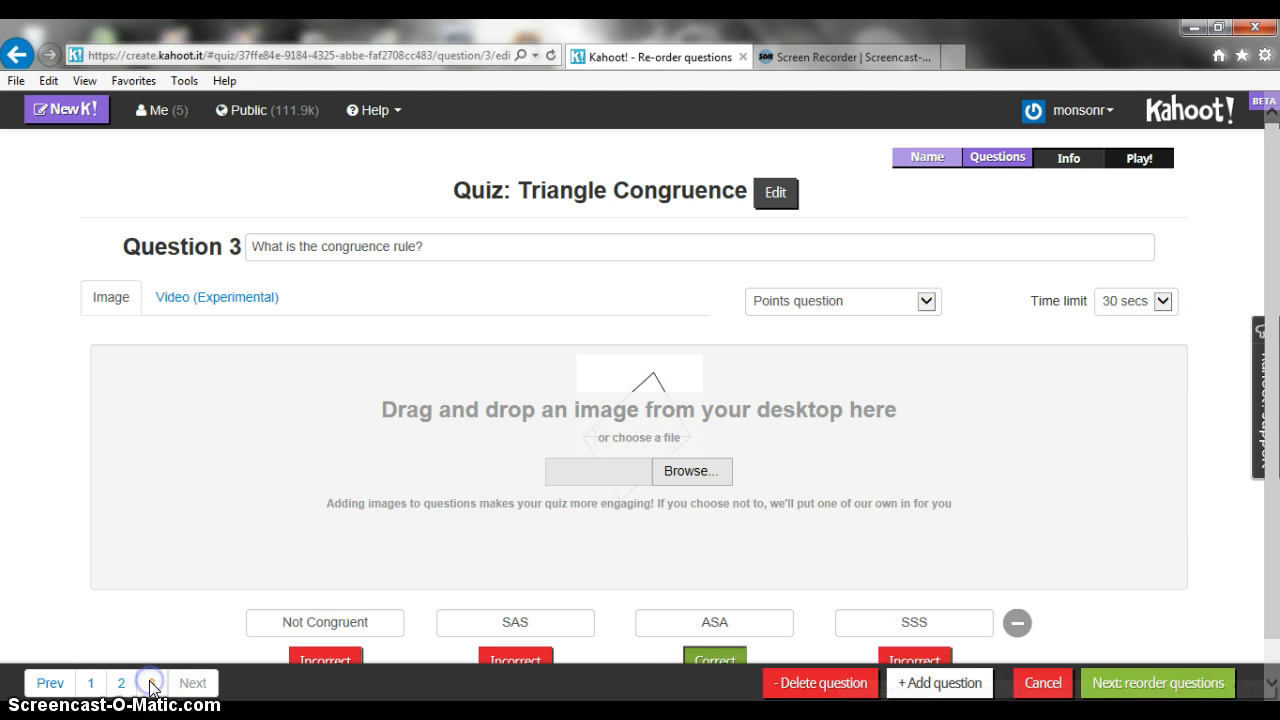
{"action": "left_click", "coordinate": [1167, 299]}
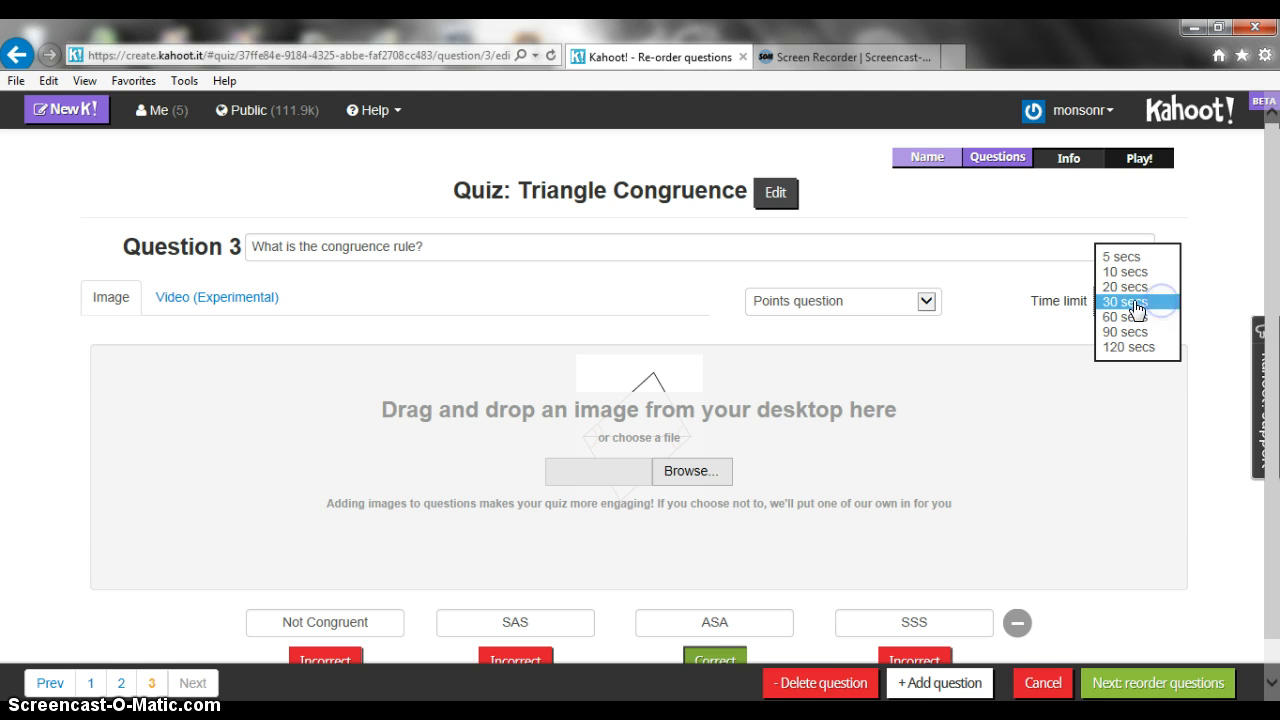
{"action": "left_click", "coordinate": [1126, 286]}
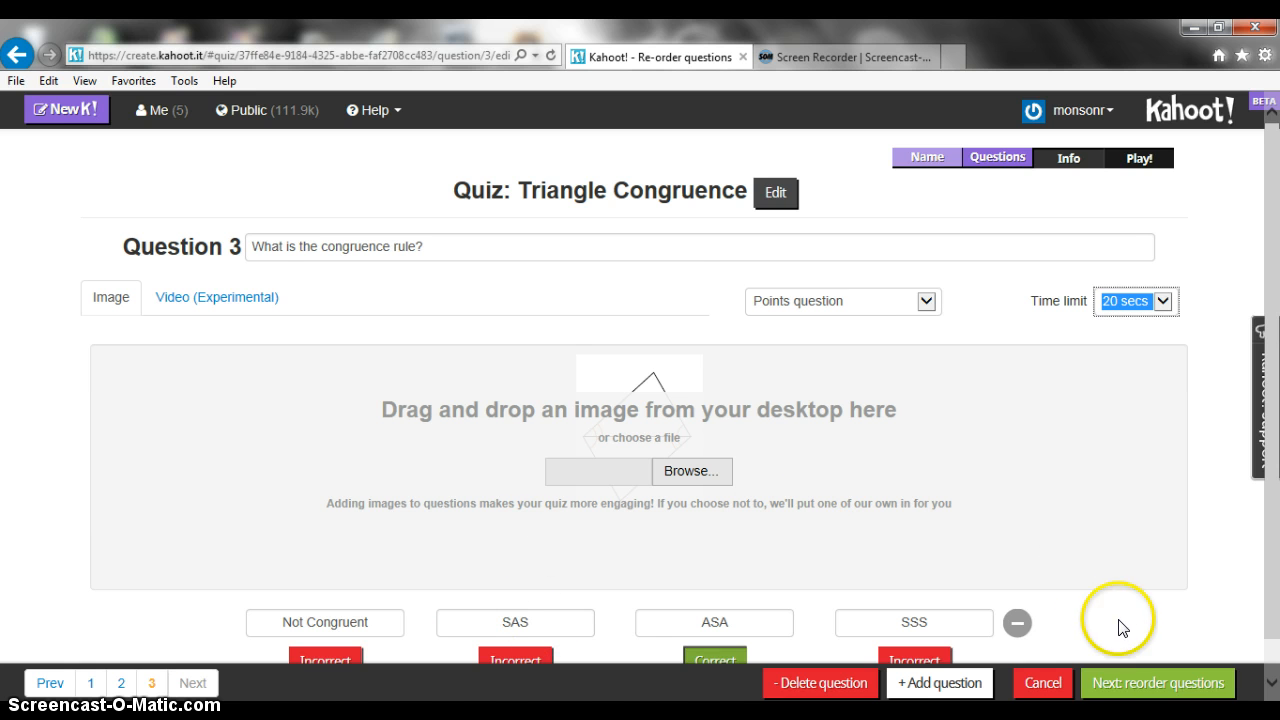
- Finish the quiz, keeping the question order and the default quiz settings and skipping the optional cover image
{"action": "left_click", "coordinate": [1128, 686]}
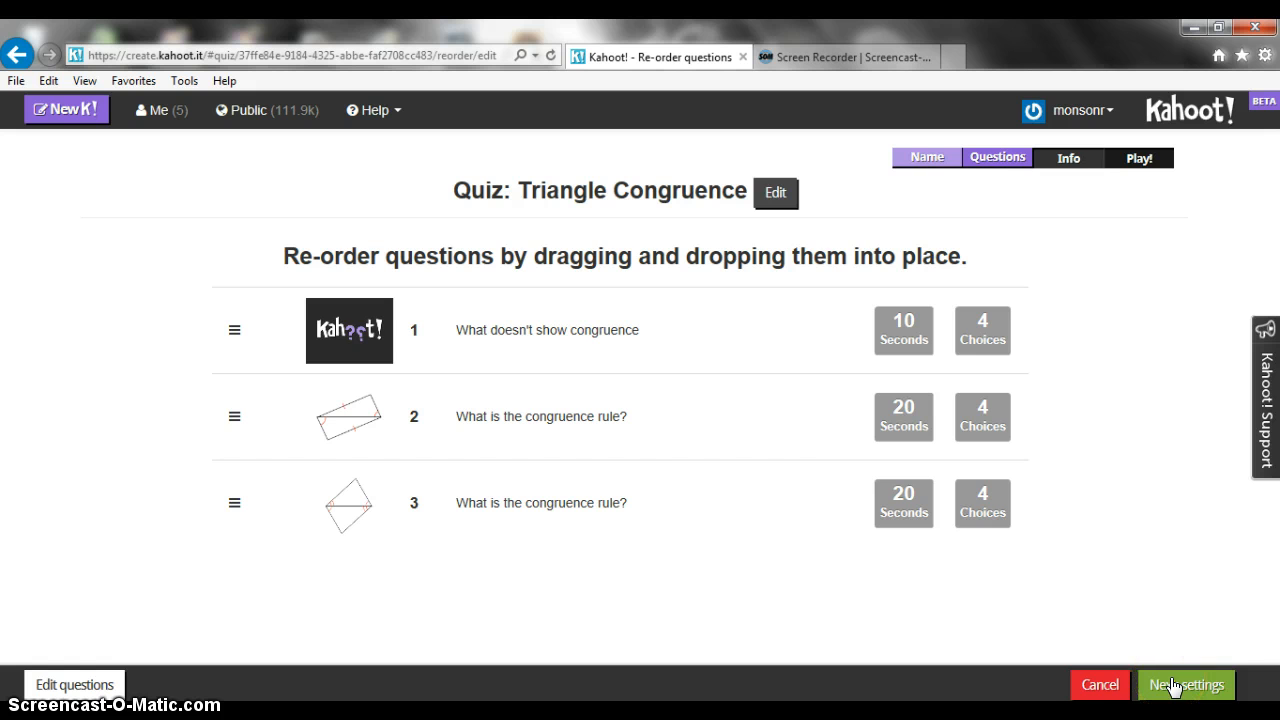
{"action": "left_click", "coordinate": [1175, 686]}
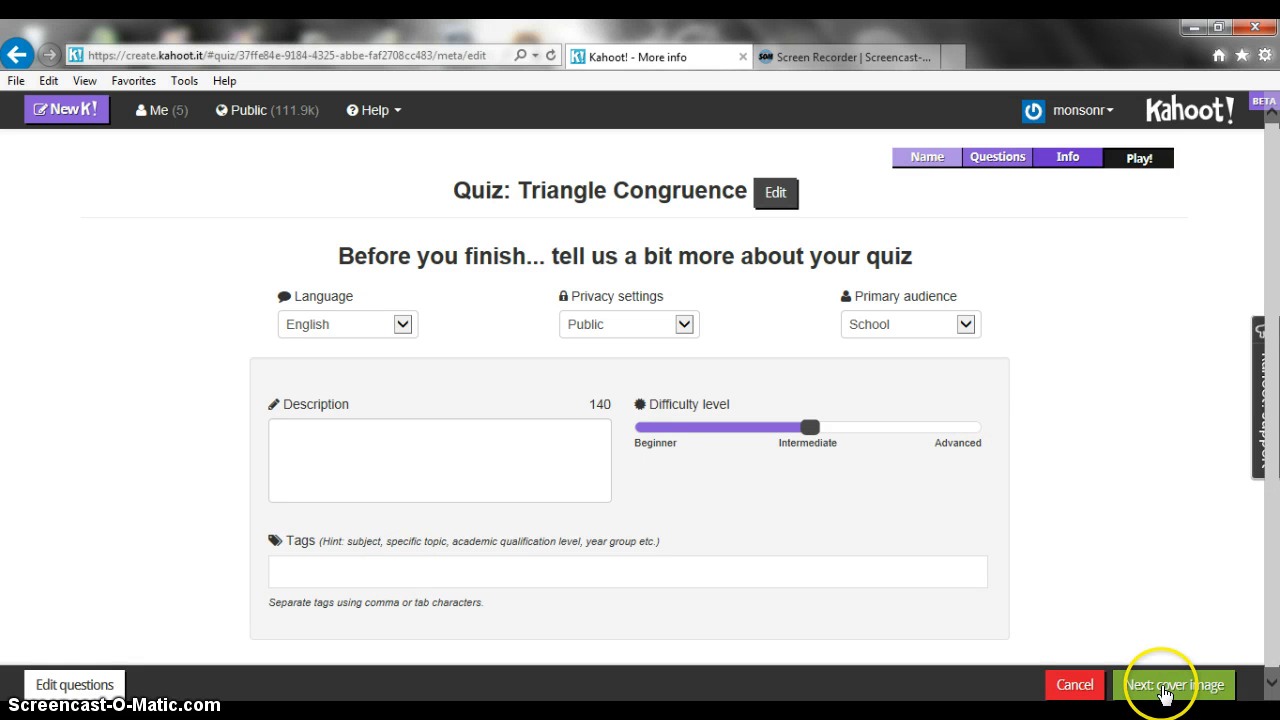
{"action": "left_click", "coordinate": [1163, 689]}
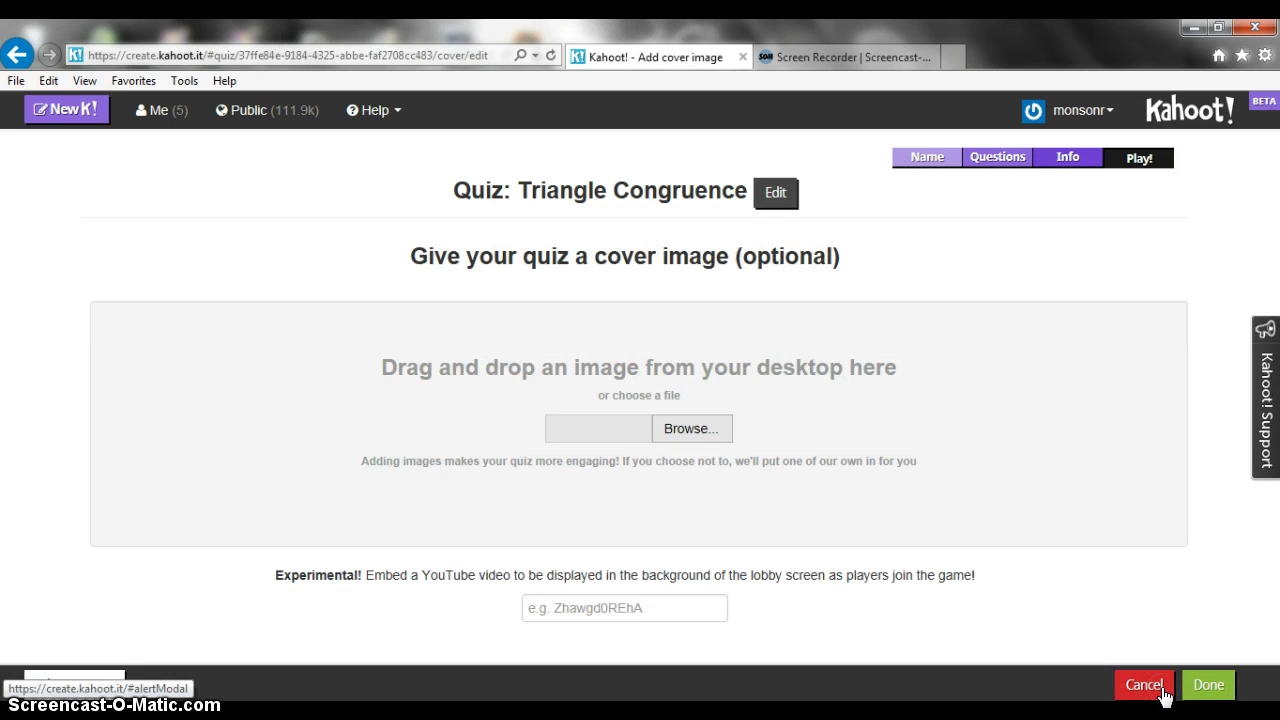
{"action": "left_click", "coordinate": [1208, 686]}
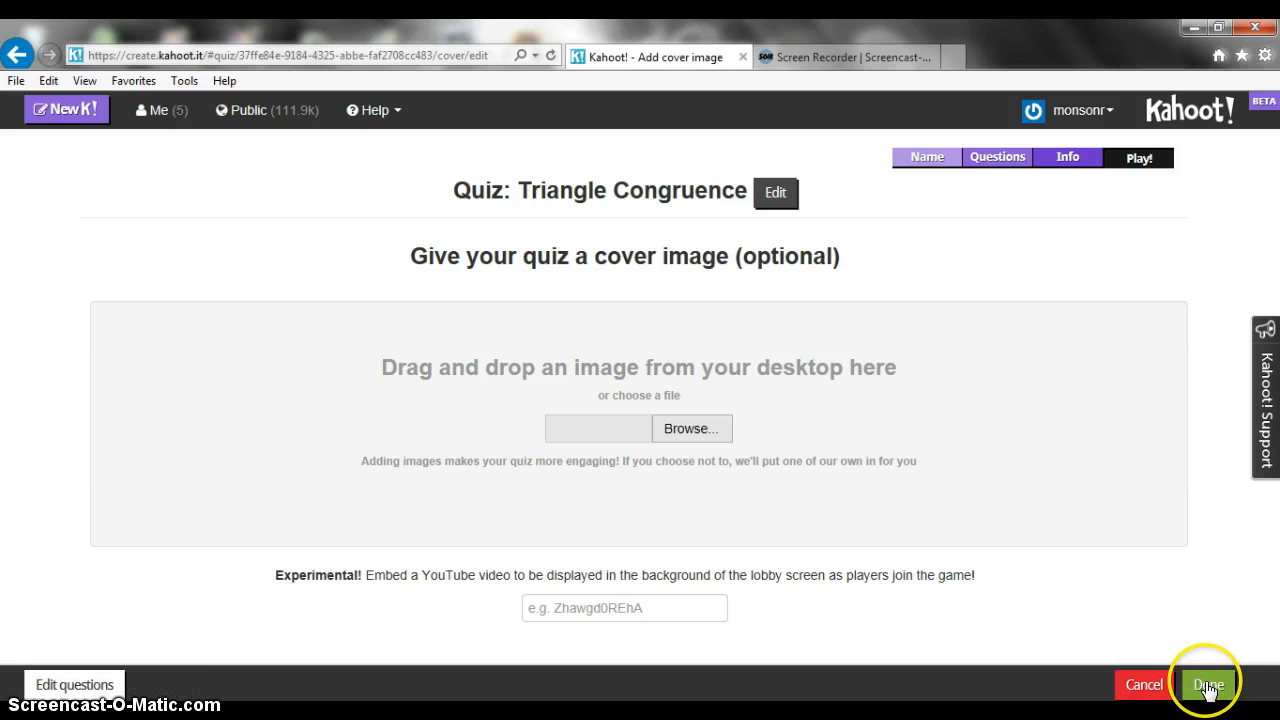